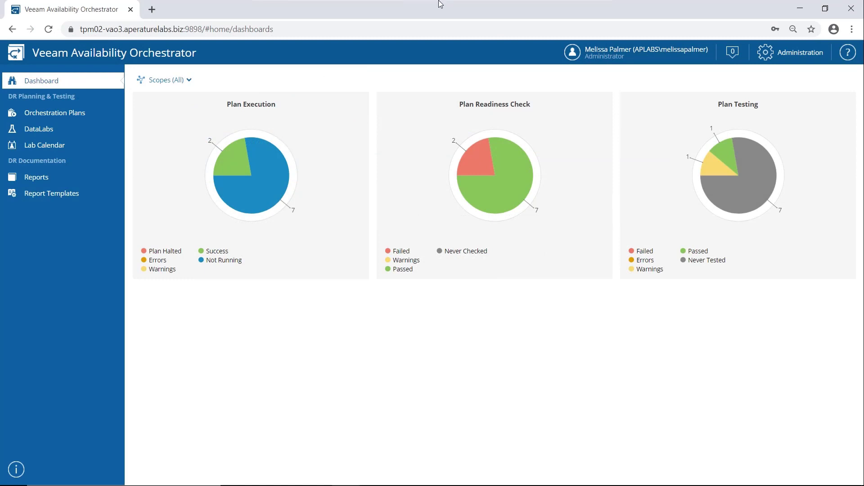
Open Administration and display the VAO Server page with the orchestration server's details.
{"action": "left_click", "coordinate": [798, 53]}
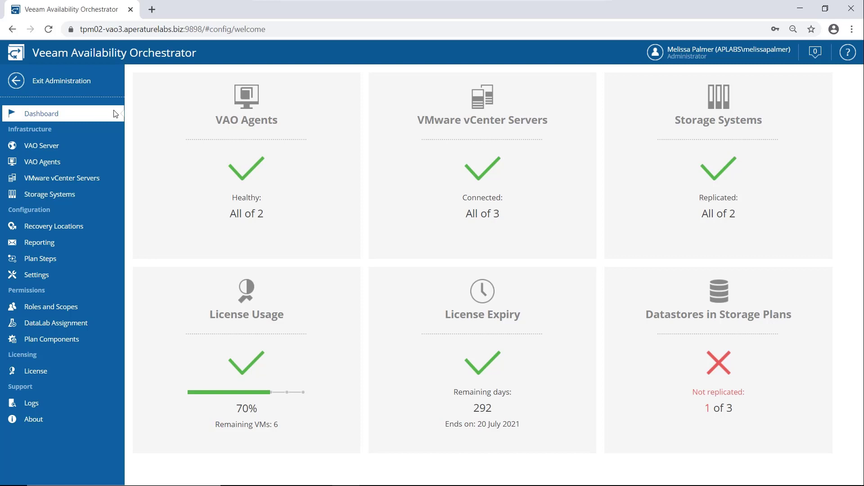
{"action": "left_click", "coordinate": [52, 145]}
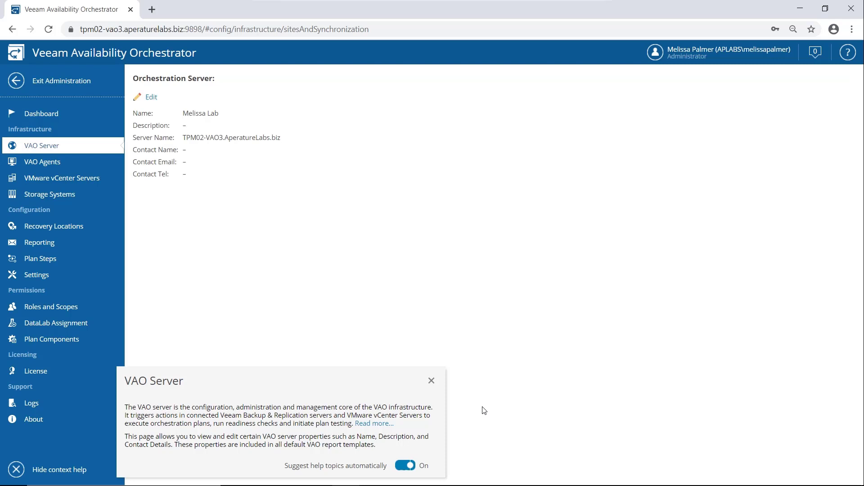
List the VAO agents, widen Server Type, and inspect the TPM02-VAO3 and tpm02-mp-br agents.
{"action": "left_click", "coordinate": [55, 159]}
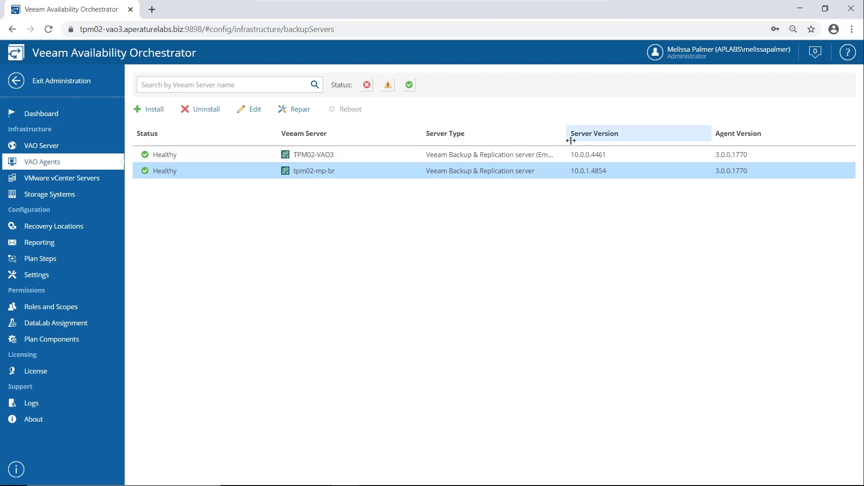
{"action": "left_click_drag", "start_coordinate": [566, 138], "coordinate": [674, 134]}
{"action": "left_click", "coordinate": [558, 154]}
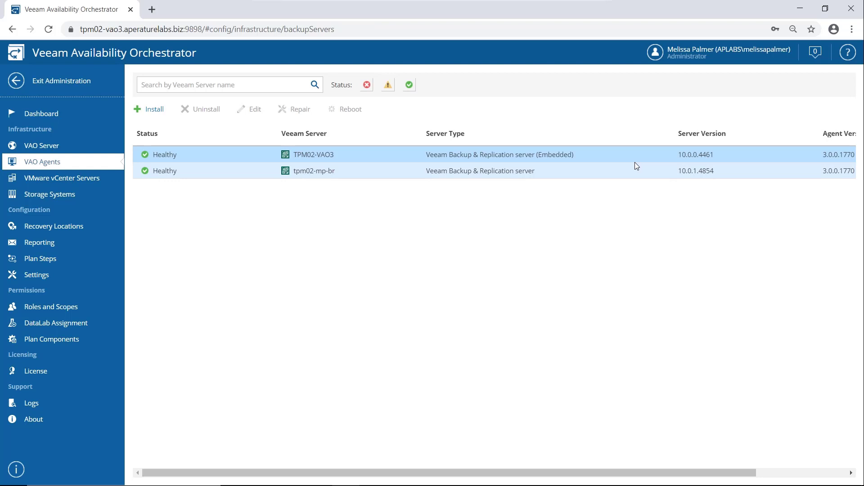
{"action": "left_click", "coordinate": [552, 171]}
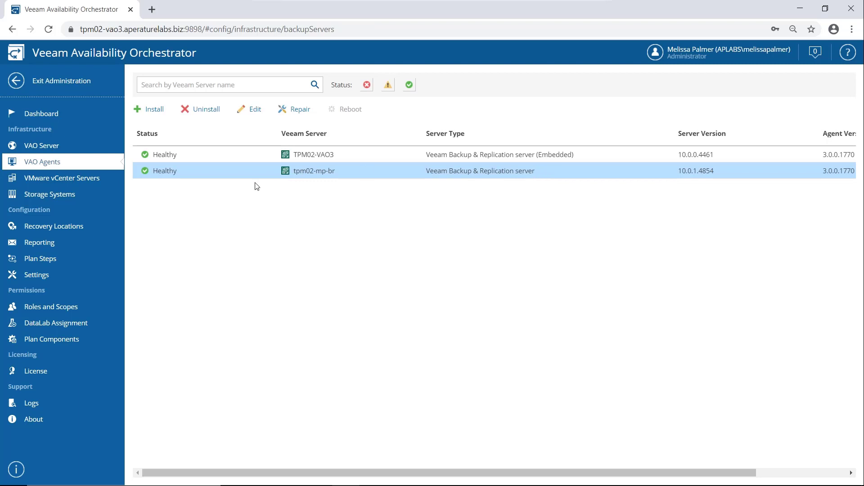
View vCenter servers and Storage Systems, then open and cancel the Add Storage System wizard.
{"action": "left_click", "coordinate": [86, 177]}
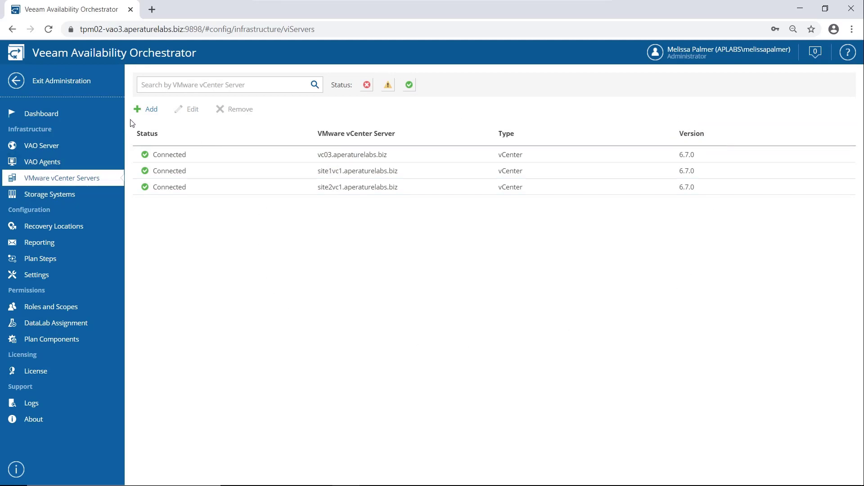
{"action": "left_click", "coordinate": [71, 193]}
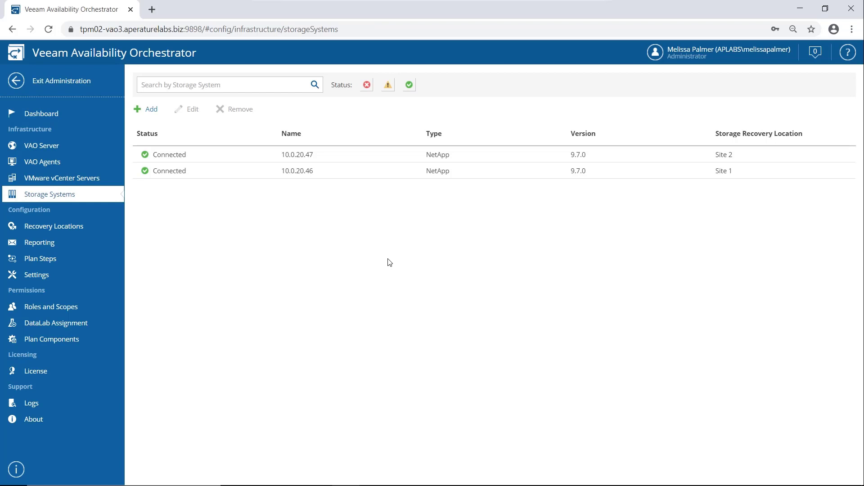
{"action": "left_click", "coordinate": [153, 112]}
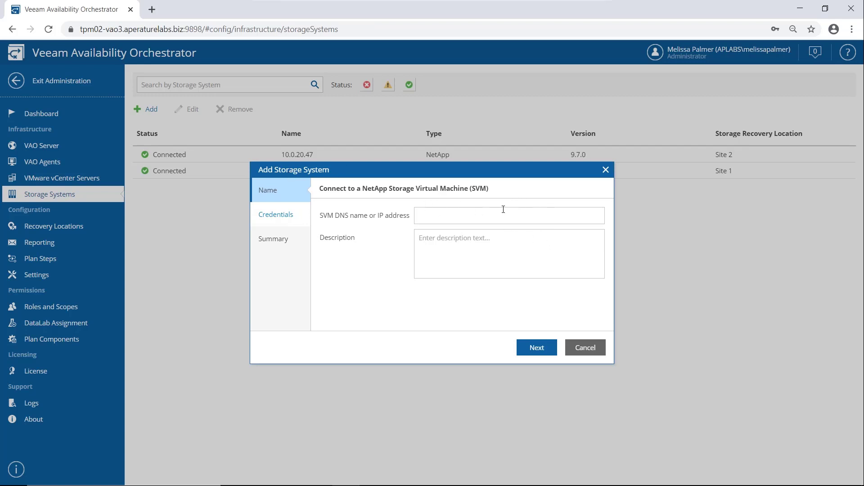
{"action": "left_click", "coordinate": [582, 348]}
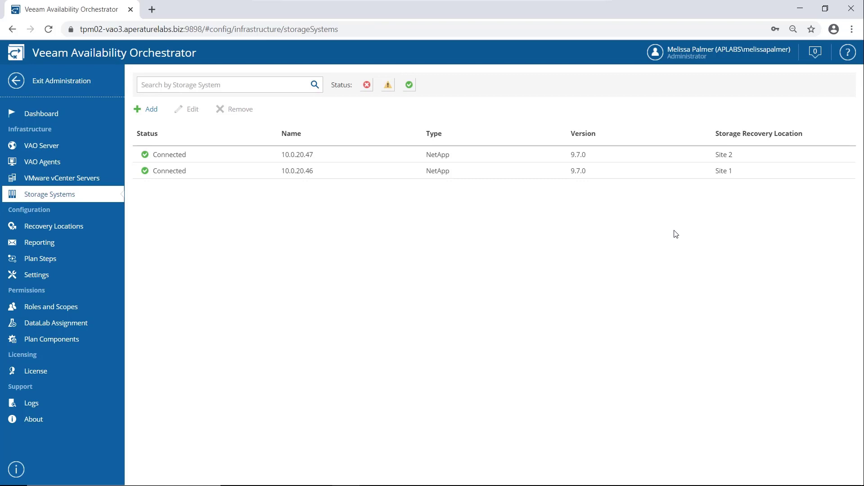
Inspect Site 1's compute resource group hosts, then its storage VM 10.0.20.46 (NetApp_NFS1).
{"action": "left_click", "coordinate": [73, 230]}
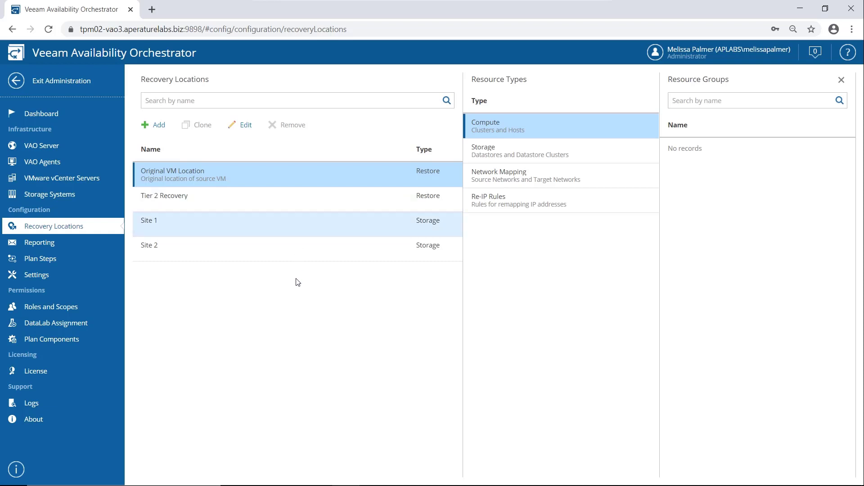
{"action": "left_click", "coordinate": [427, 232]}
{"action": "left_click", "coordinate": [762, 147]}
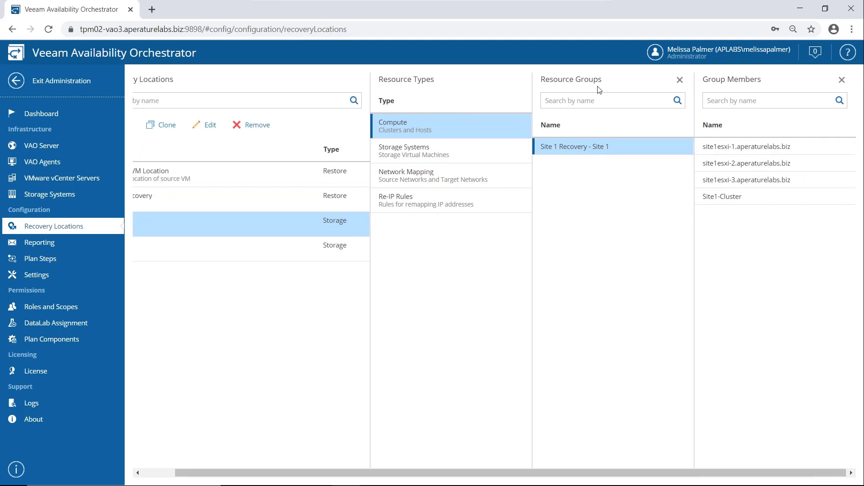
{"action": "left_click", "coordinate": [392, 152]}
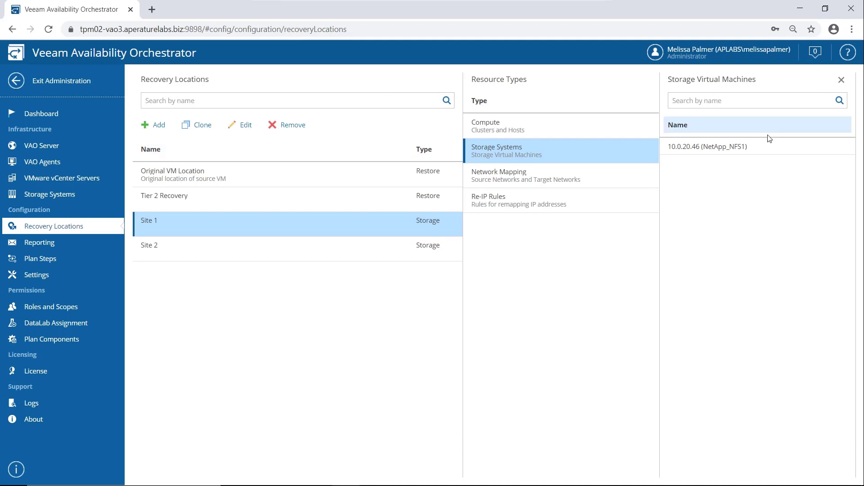
Show Site 1's Network Mapping, then its empty Re-IP Rules list.
{"action": "left_click", "coordinate": [534, 173]}
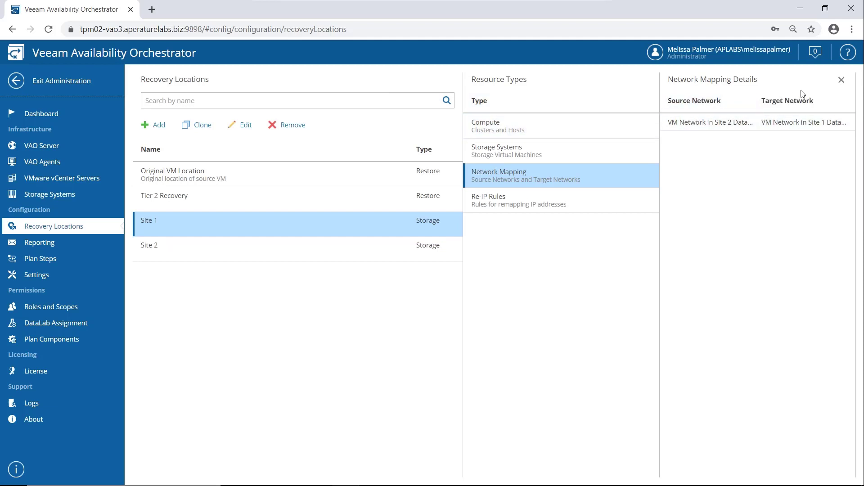
{"action": "left_click", "coordinate": [528, 198]}
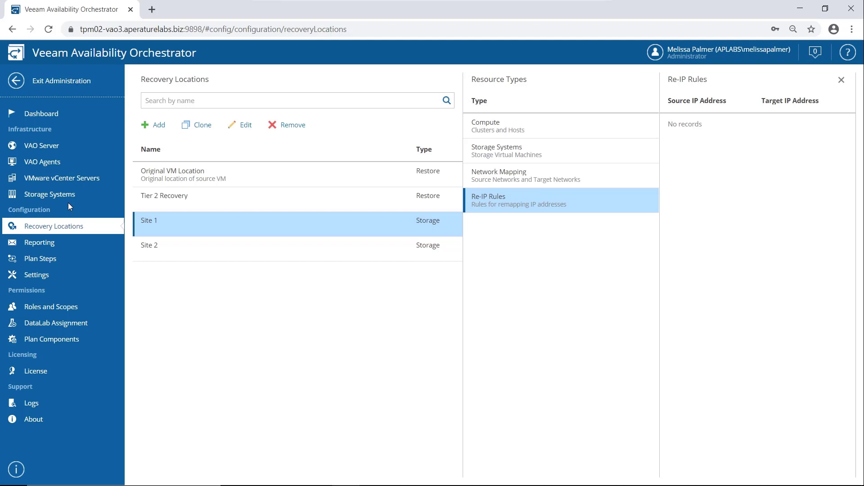
Open Reporting to see SMTP server mx2.veeam.com and the empty email recipients list.
{"action": "left_click", "coordinate": [43, 242]}
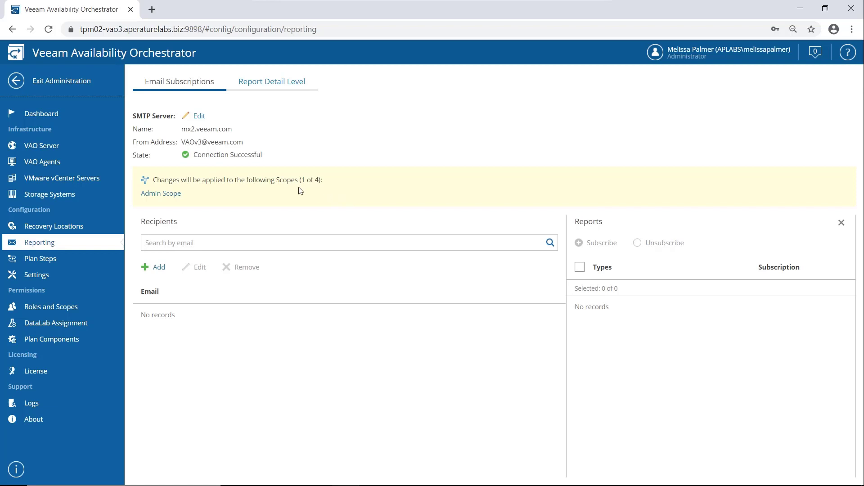
{"action": "left_click", "coordinate": [179, 195]}
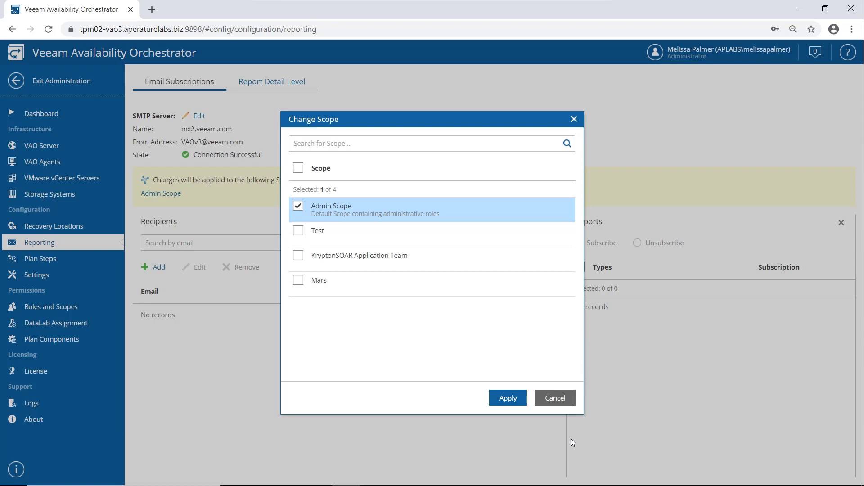
{"action": "left_click", "coordinate": [555, 398]}
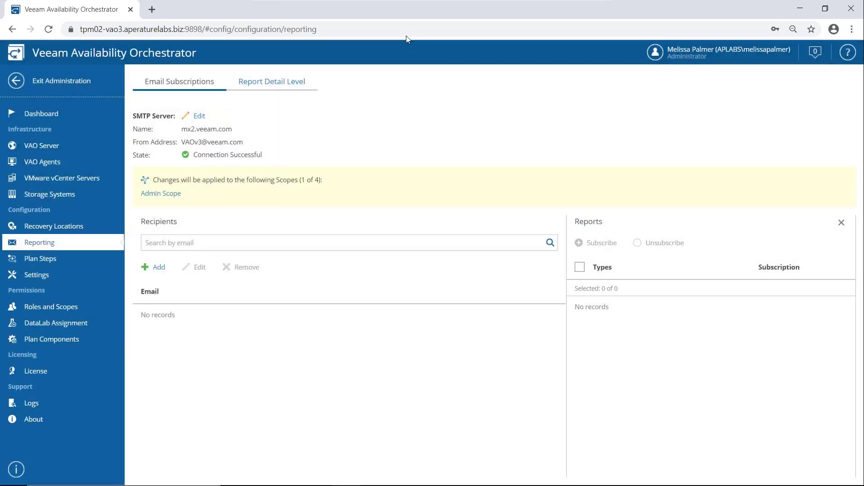
Check Report Detail Level is 'All details (recommended)', then list the Plan Steps.
{"action": "left_click", "coordinate": [290, 79]}
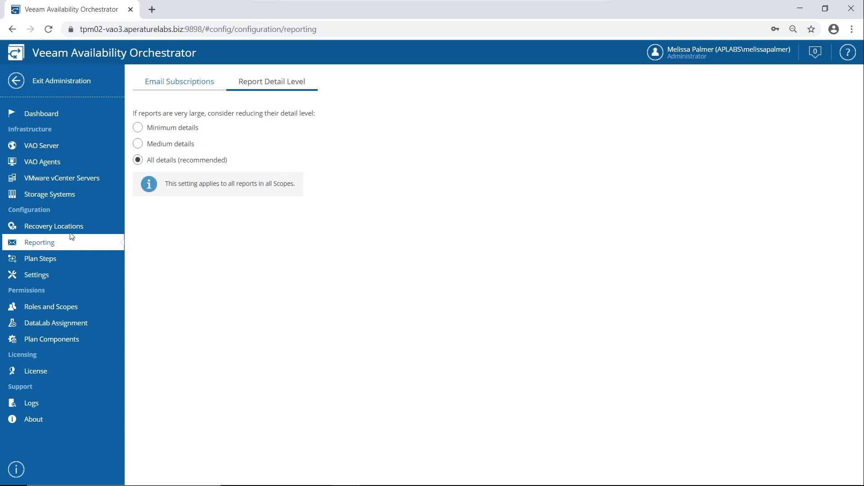
{"action": "left_click", "coordinate": [51, 261]}
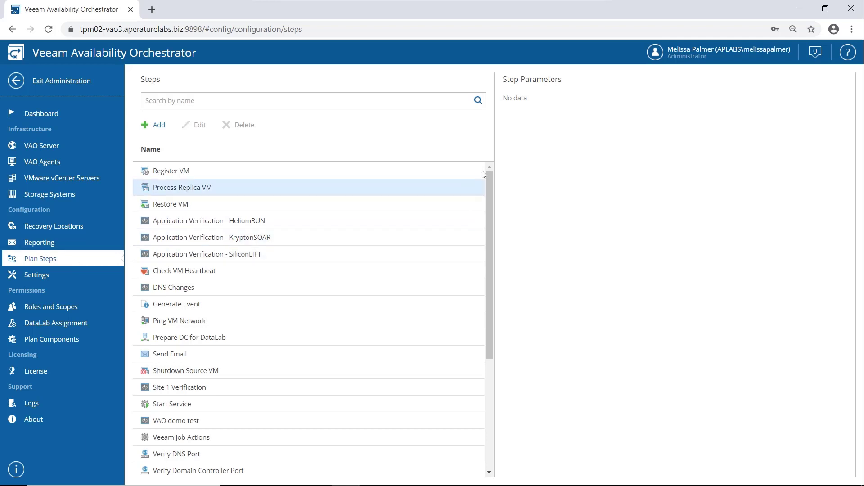
View parameters of Verify SQL Port, then Verify SQL Database (timeout 300, 10 retries, critical).
{"action": "left_click_drag", "start_coordinate": [490, 176], "coordinate": [491, 353]}
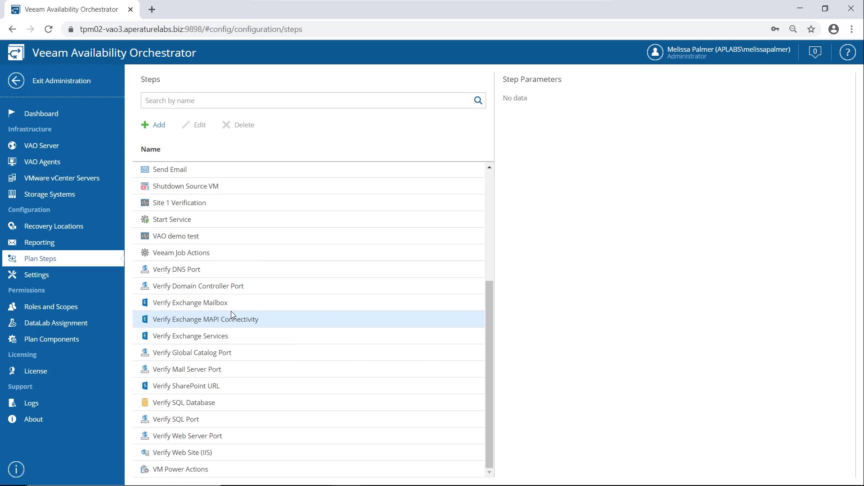
{"action": "left_click", "coordinate": [246, 415]}
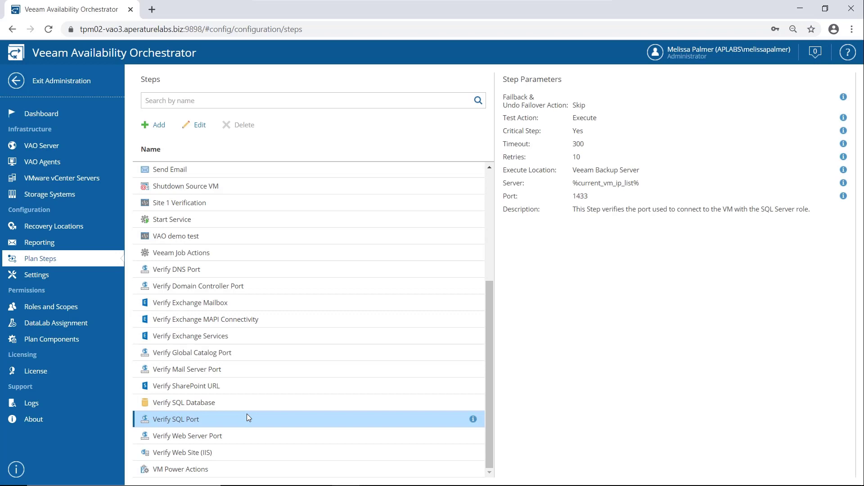
{"action": "left_click", "coordinate": [213, 400]}
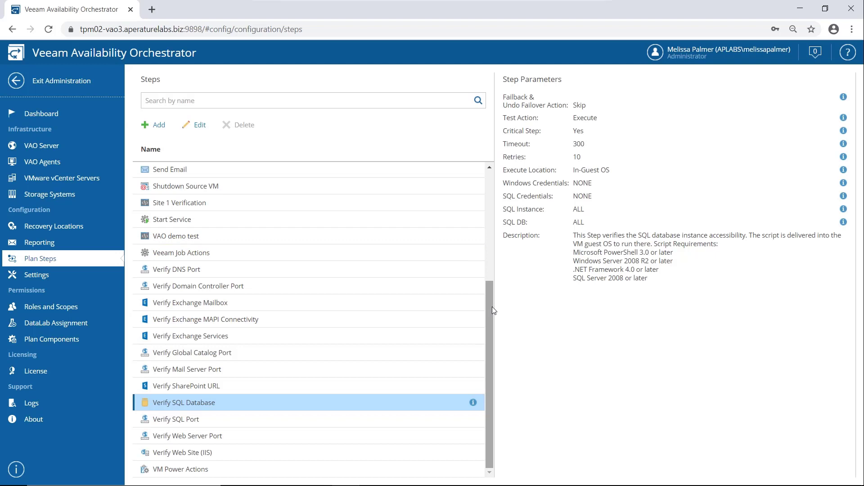
Edit the VAO demo test custom script step using VAO Demo Script.ps1.
{"action": "scroll", "coordinate": [493, 307], "scroll_direction": "up", "scroll_amount": 5}
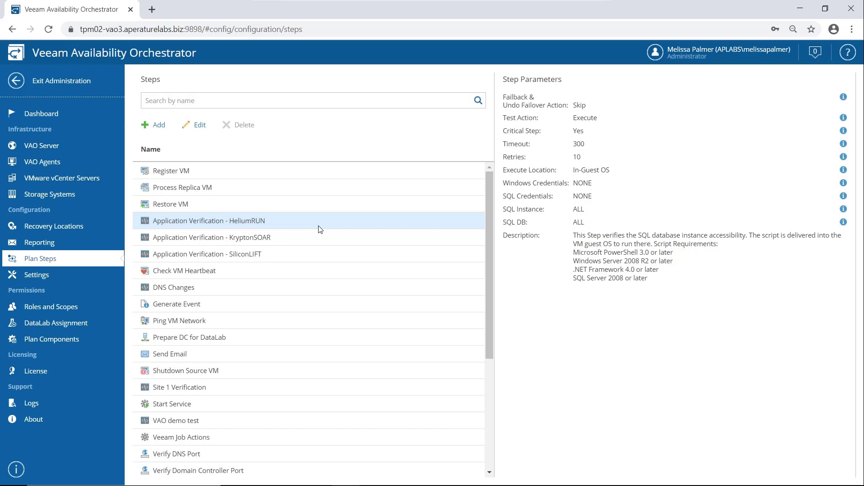
{"action": "left_click_drag", "start_coordinate": [490, 336], "coordinate": [487, 346]}
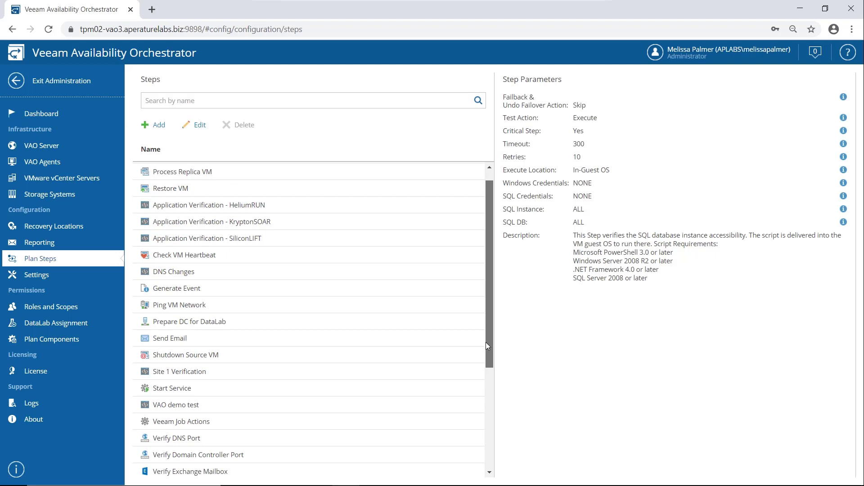
{"action": "scroll", "coordinate": [486, 346], "scroll_direction": "down", "scroll_amount": 1}
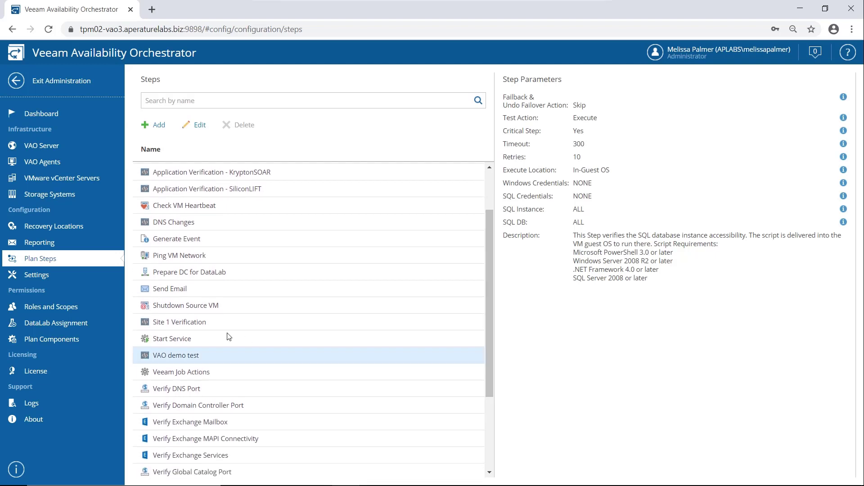
{"action": "left_click", "coordinate": [212, 355]}
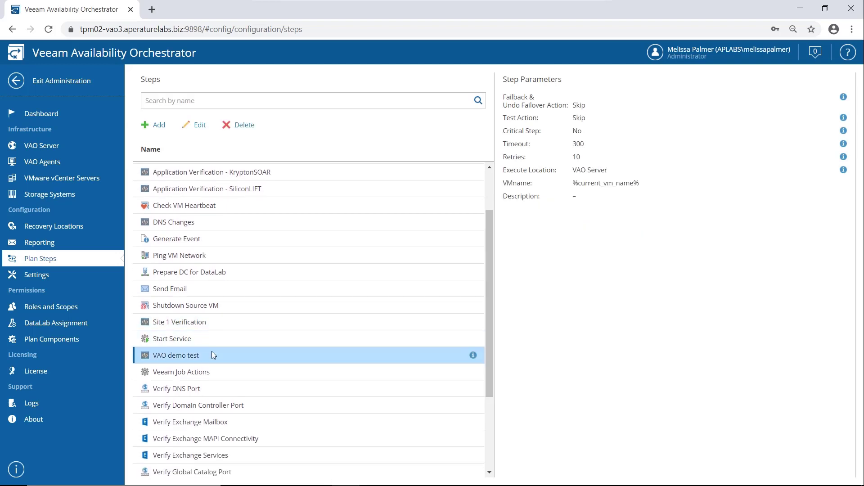
{"action": "left_click", "coordinate": [200, 125]}
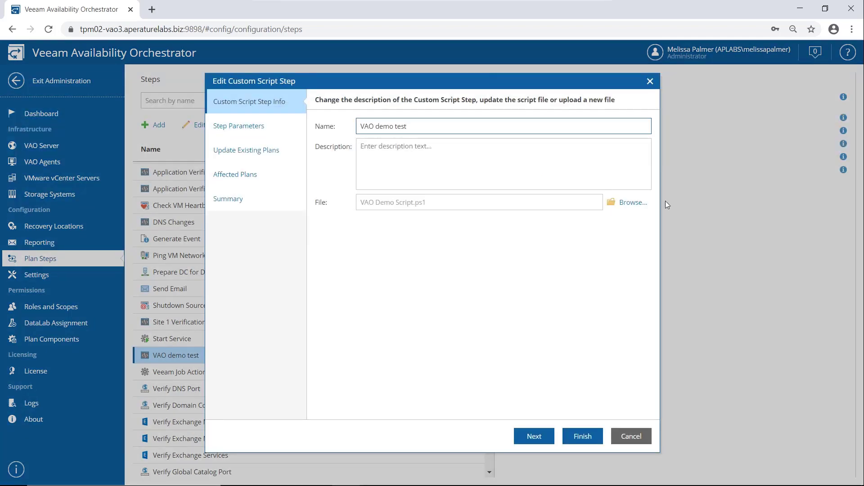
Review VAO demo test's Step Parameters, keeping Critical Step at No and Execute Location at VAO Server.
{"action": "left_click", "coordinate": [275, 133]}
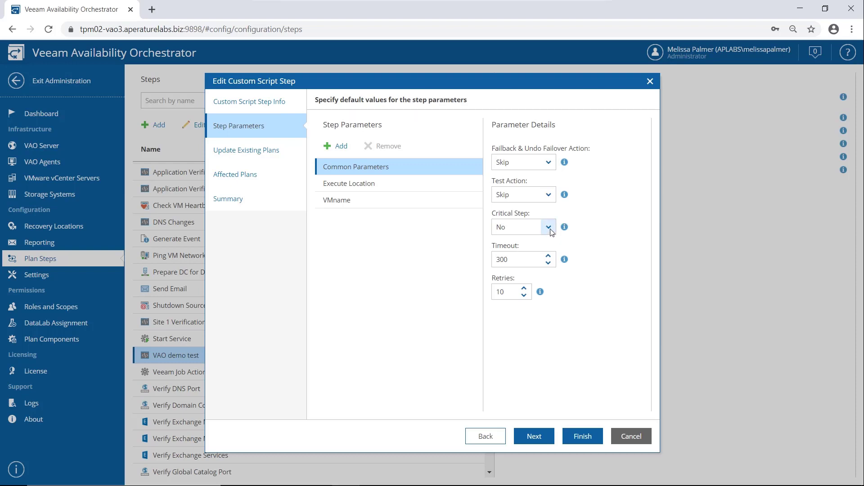
{"action": "left_click", "coordinate": [550, 230]}
{"action": "left_click", "coordinate": [553, 229]}
Keep the Execute Location at VAO Server and check the VMname parameter details.
{"action": "left_click", "coordinate": [373, 185]}
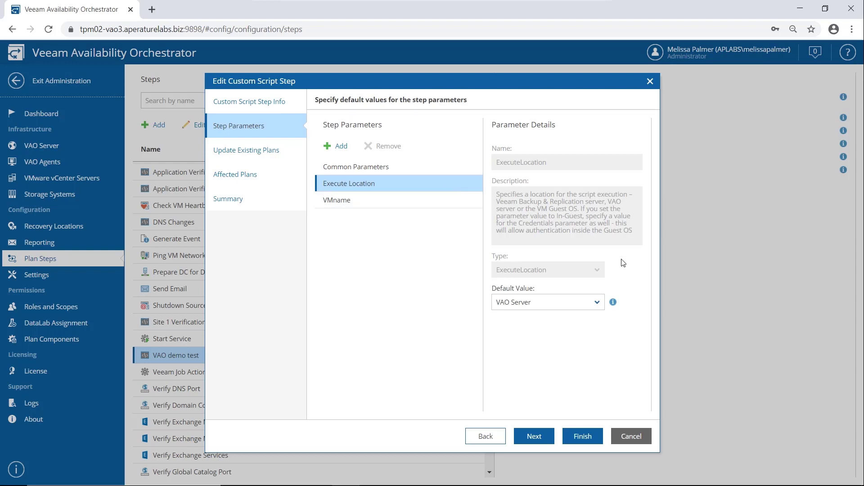
{"action": "left_click", "coordinate": [598, 303]}
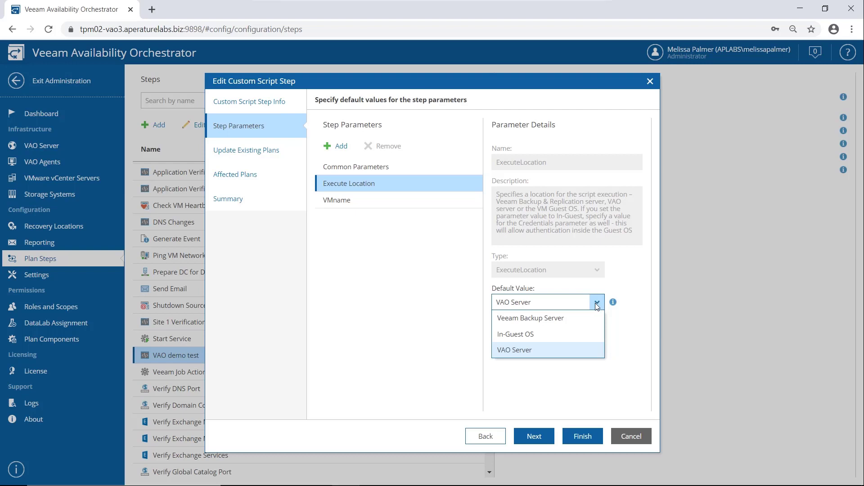
{"action": "left_click", "coordinate": [356, 209]}
{"action": "left_click", "coordinate": [355, 208]}
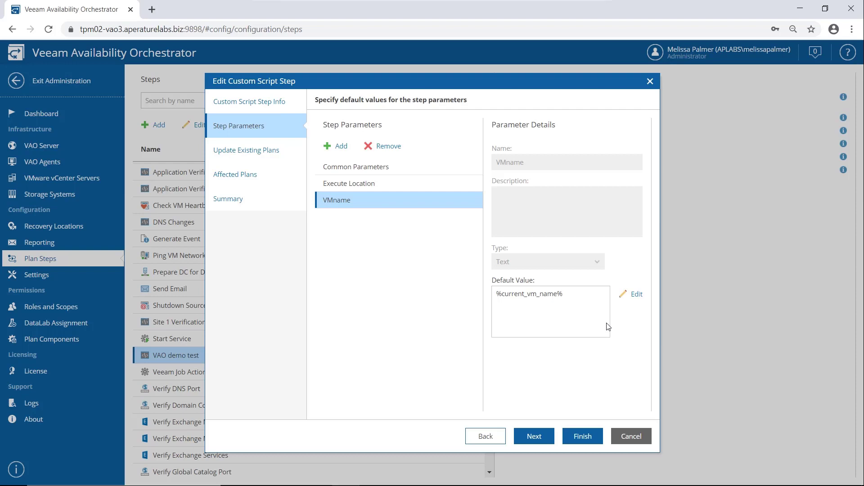
Review Update Existing Plans, Affected Plans and Summary, then cancel the step editor.
{"action": "left_click", "coordinate": [260, 150]}
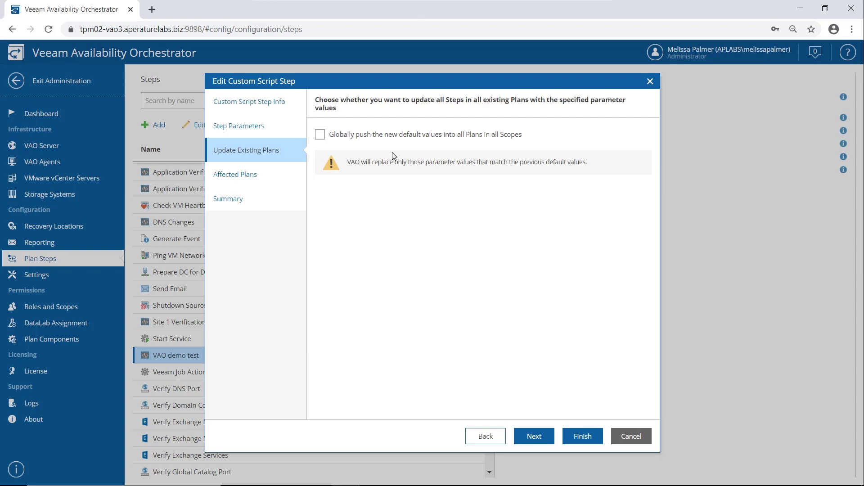
{"action": "left_click", "coordinate": [258, 174]}
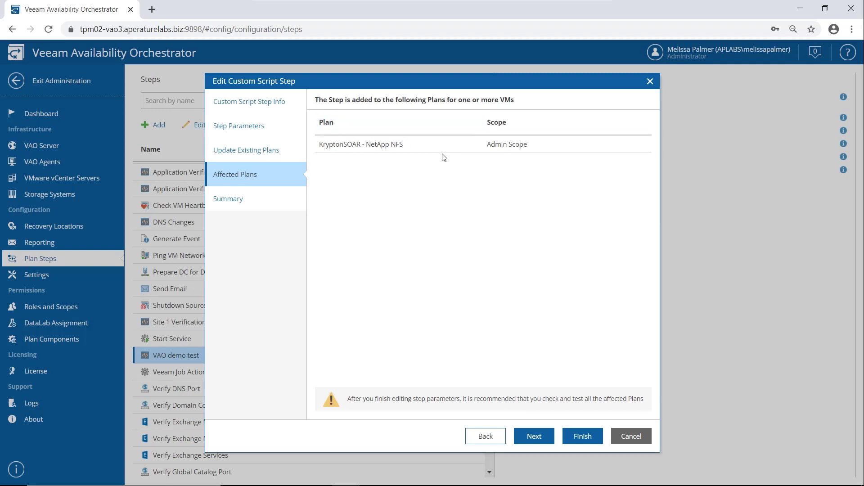
{"action": "left_click", "coordinate": [233, 200]}
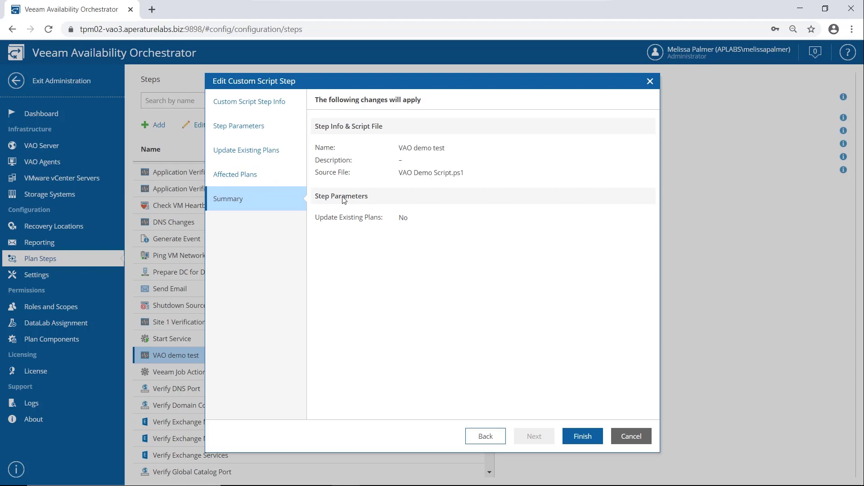
{"action": "left_click", "coordinate": [641, 441]}
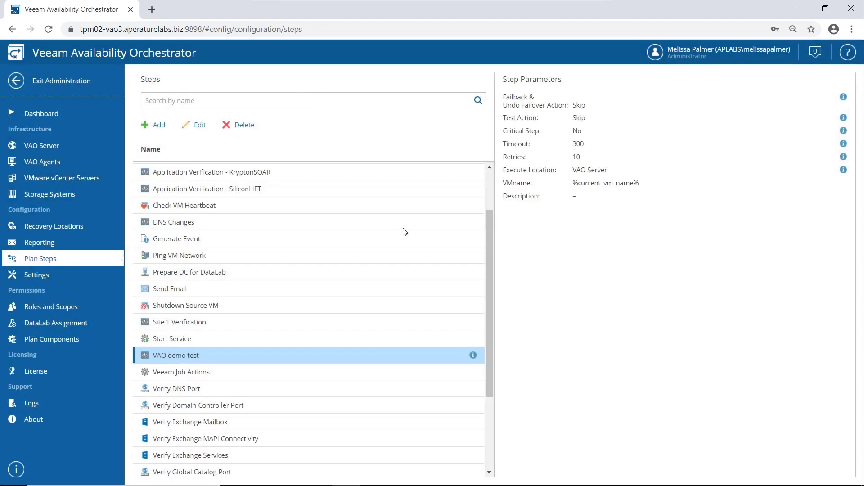
Scroll the Steps list, then open Settings showing the 60-minute UI inactivity logout.
{"action": "left_click_drag", "start_coordinate": [491, 230], "coordinate": [497, 173]}
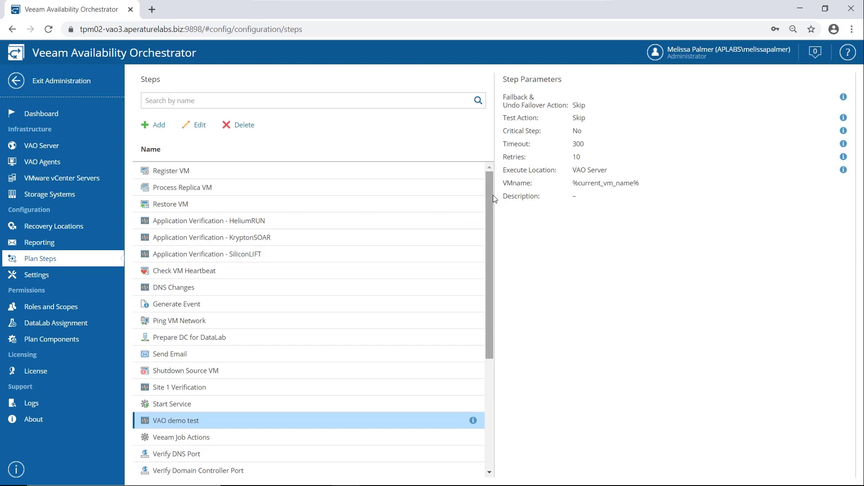
{"action": "left_click_drag", "start_coordinate": [493, 195], "coordinate": [489, 336]}
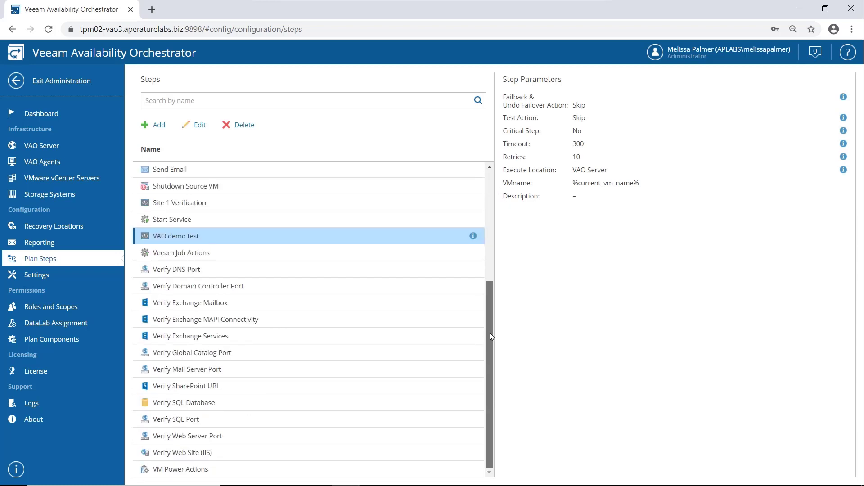
{"action": "left_click", "coordinate": [44, 276]}
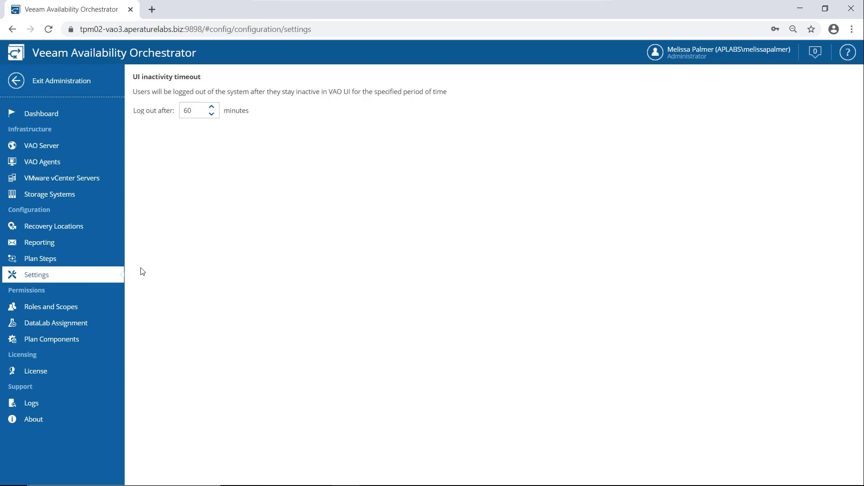
Open Roles and Scopes, showing four scopes and Admin Scope's three administrators.
{"action": "left_click", "coordinate": [79, 307]}
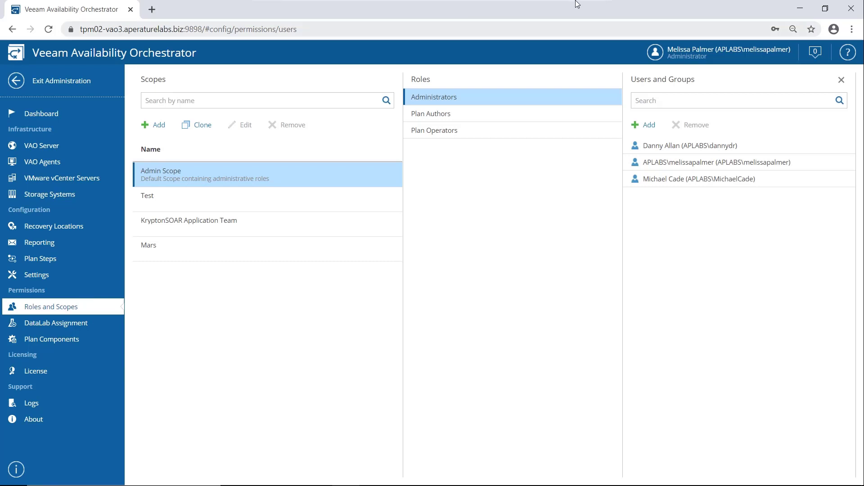
Check Plan Authors in Admin Scope, then Plan Operators in the KryptonSOAR Application Team scope.
{"action": "mouse_move", "coordinate": [577, 4]}
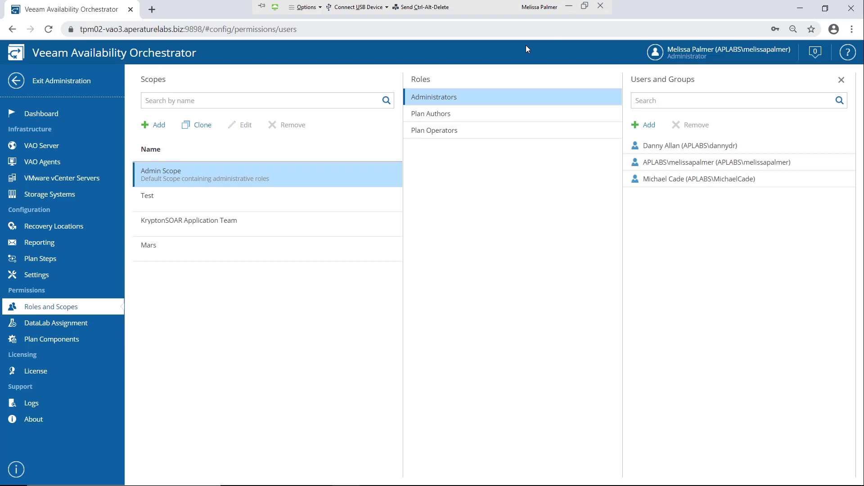
{"action": "left_click", "coordinate": [465, 109]}
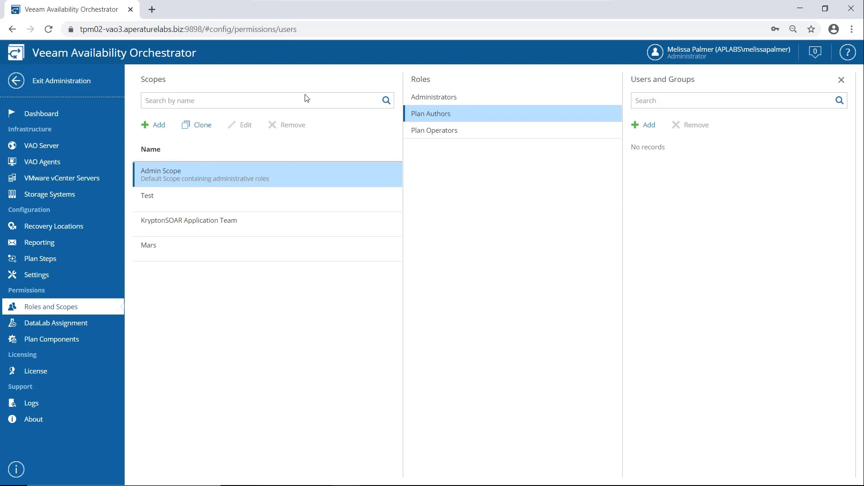
{"action": "left_click", "coordinate": [250, 217]}
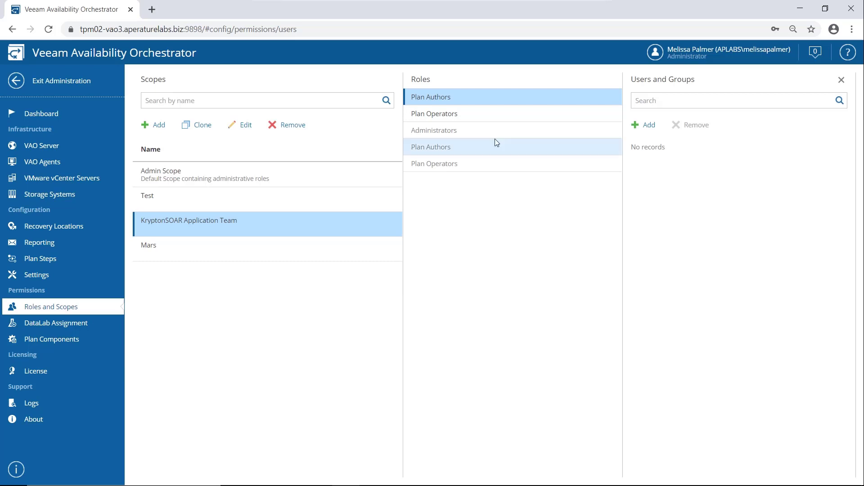
{"action": "left_click", "coordinate": [490, 115]}
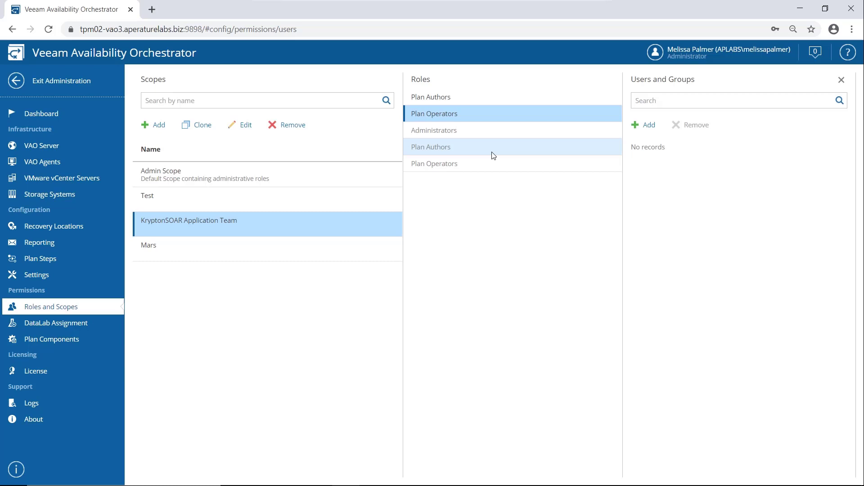
Open DataLab Assignment, listing three DataLabs with one assigned to KryptonSOAR Application Team.
{"action": "left_click", "coordinate": [67, 321]}
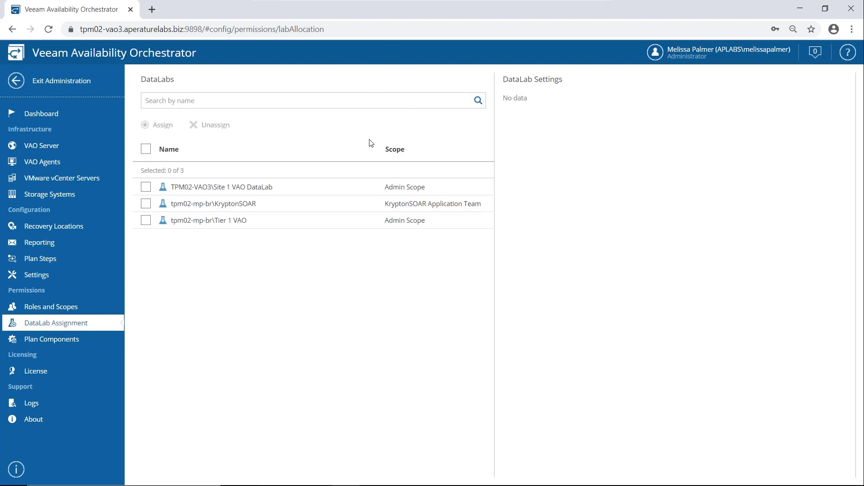
In Plan Components, switch the working scope from Admin Scope to Mars.
{"action": "left_click", "coordinate": [74, 340]}
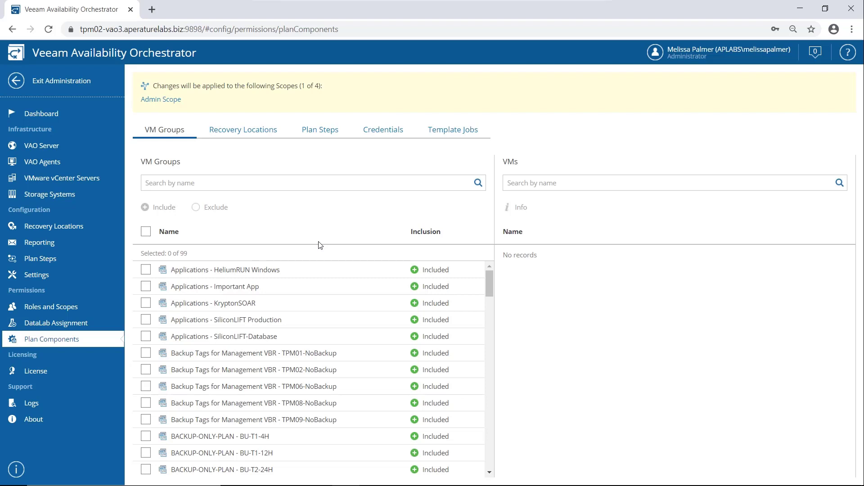
{"action": "left_click", "coordinate": [177, 101]}
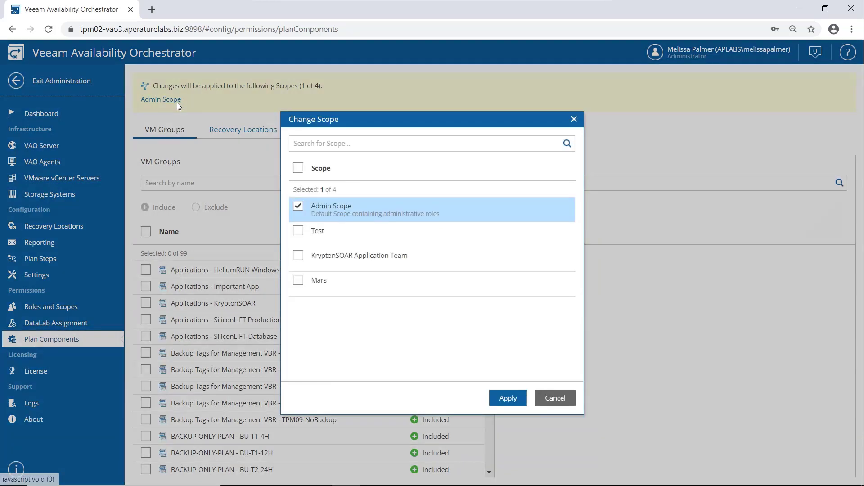
{"action": "left_click", "coordinate": [298, 206]}
{"action": "left_click", "coordinate": [302, 282]}
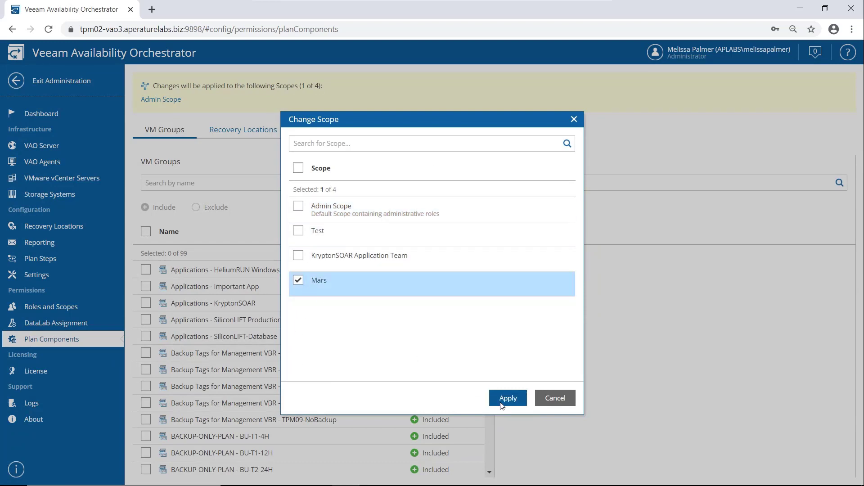
{"action": "left_click", "coordinate": [503, 405]}
{"action": "right_click", "coordinate": [503, 404]}
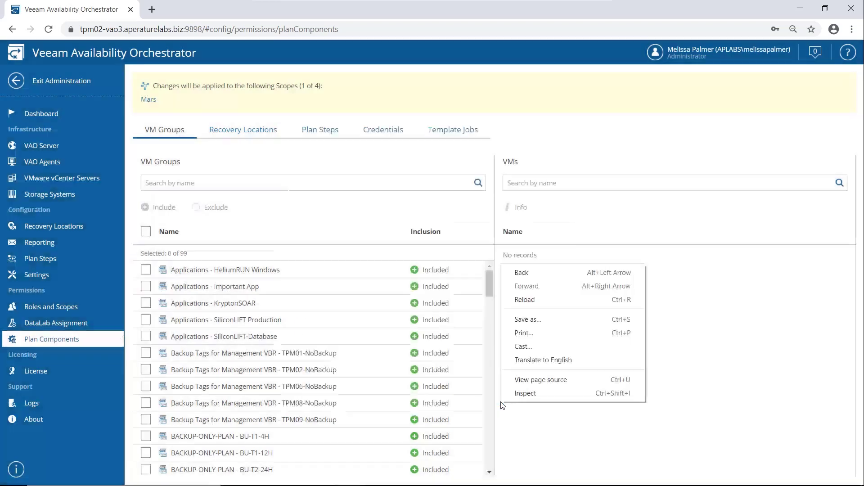
Include the HeliumRUN Windows, Important App and KryptonSOAR VM groups in Mars.
{"action": "left_click", "coordinate": [482, 272]}
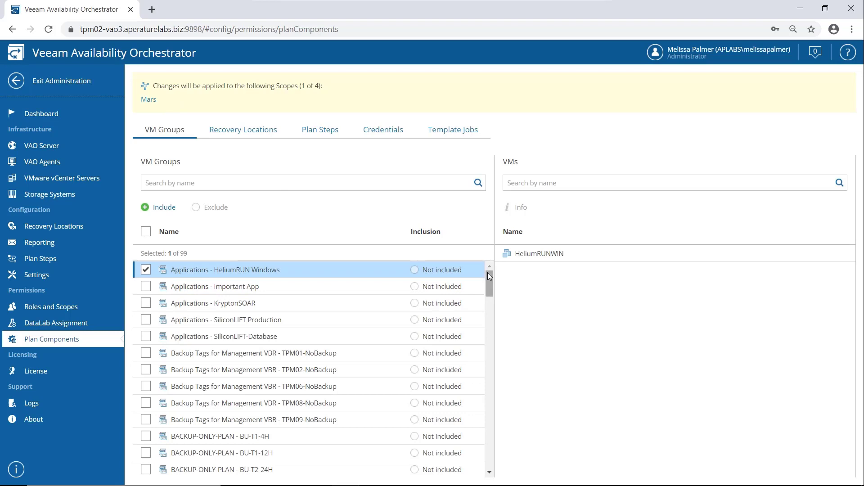
{"action": "left_click_drag", "start_coordinate": [489, 275], "coordinate": [490, 295]}
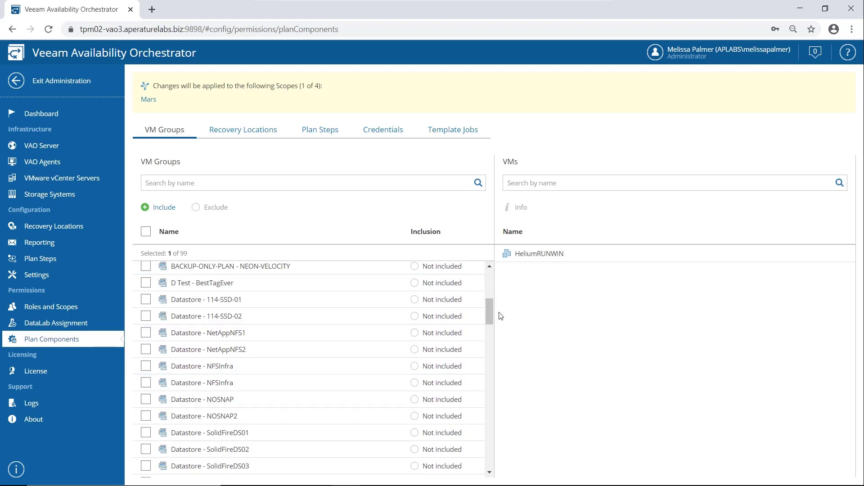
{"action": "left_click_drag", "start_coordinate": [491, 313], "coordinate": [492, 268]}
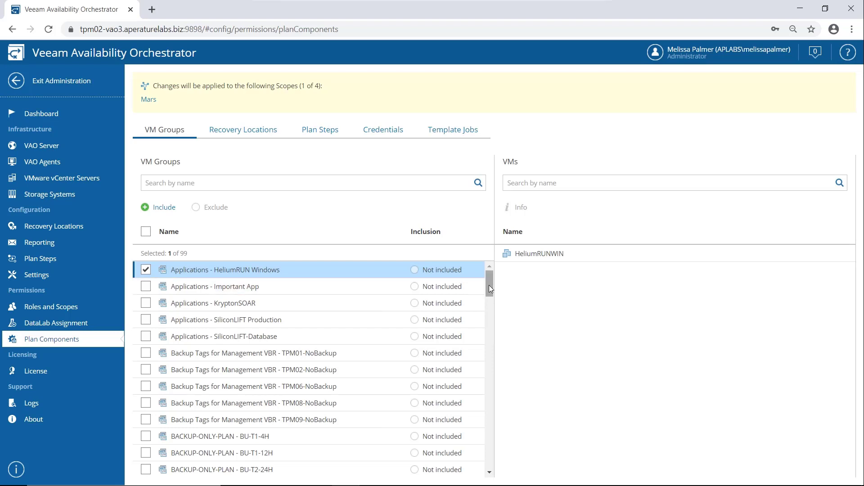
{"action": "mouse_move", "coordinate": [488, 285]}
{"action": "left_mouse_down"}
{"action": "mouse_move", "coordinate": [495, 480]}
{"action": "mouse_move", "coordinate": [491, 270]}
{"action": "left_mouse_up"}
{"action": "left_click", "coordinate": [146, 288]}
{"action": "left_click", "coordinate": [147, 304]}
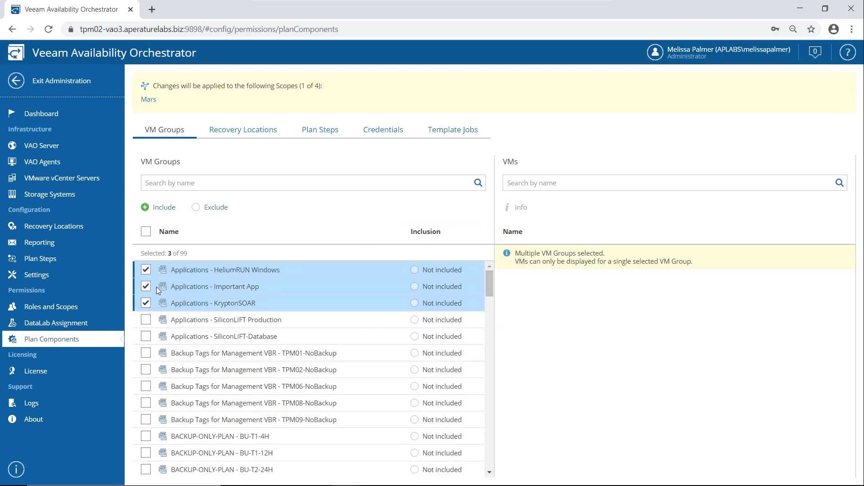
{"action": "left_click", "coordinate": [155, 210]}
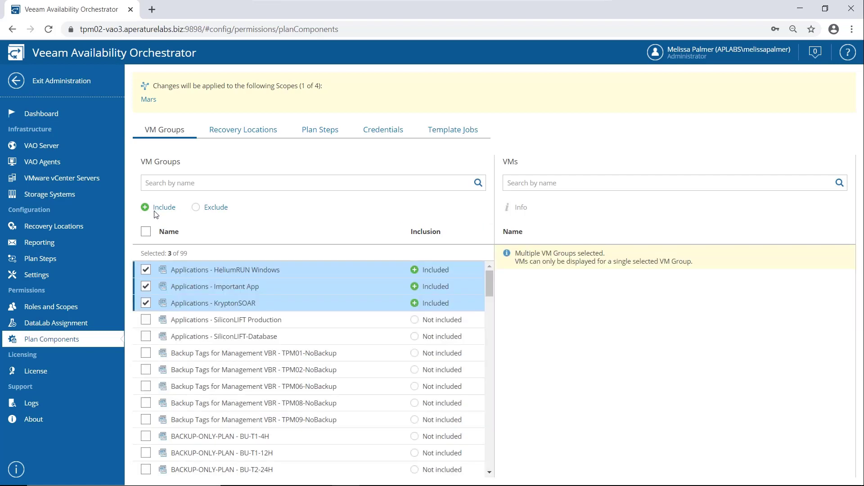
{"action": "left_click", "coordinate": [351, 272]}
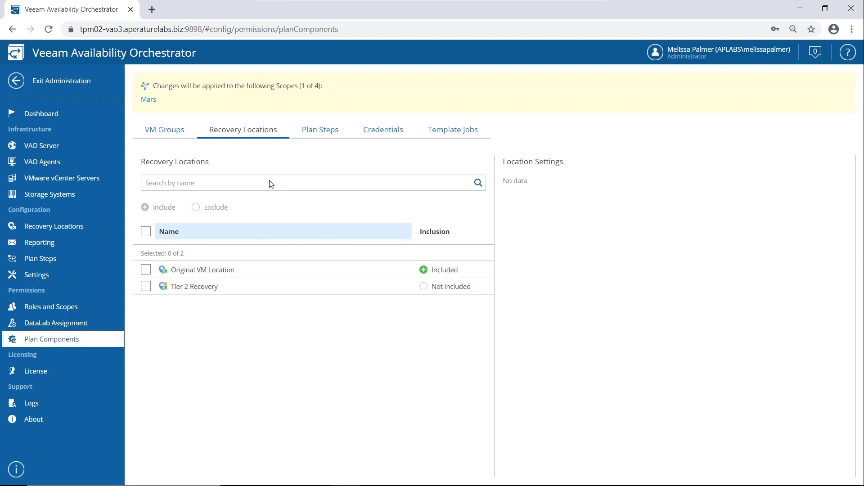
Show the Mars scope's Plan Steps, with all 30 steps including Register VM marked Included.
{"action": "left_click", "coordinate": [321, 130]}
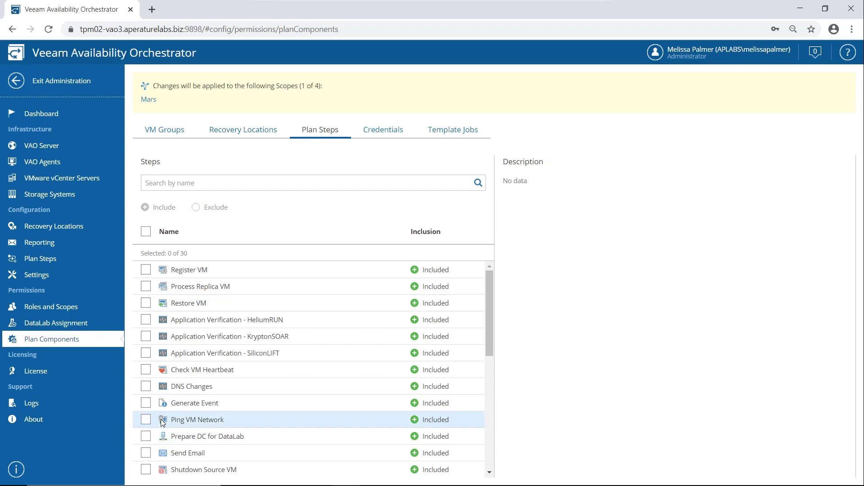
{"action": "left_click", "coordinate": [145, 337]}
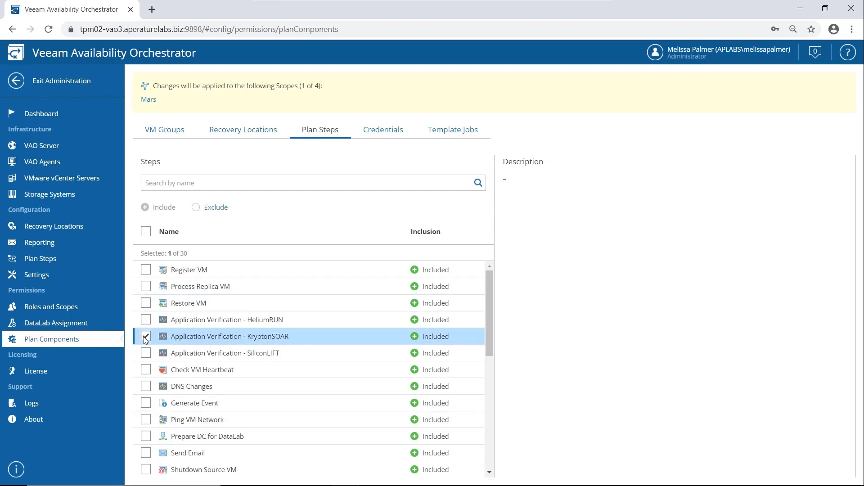
Exclude all 30 steps, then include Register VM, Process Replica VM, Restore VM and HeliumRUN verification.
{"action": "left_click", "coordinate": [145, 231]}
{"action": "left_click", "coordinate": [199, 209]}
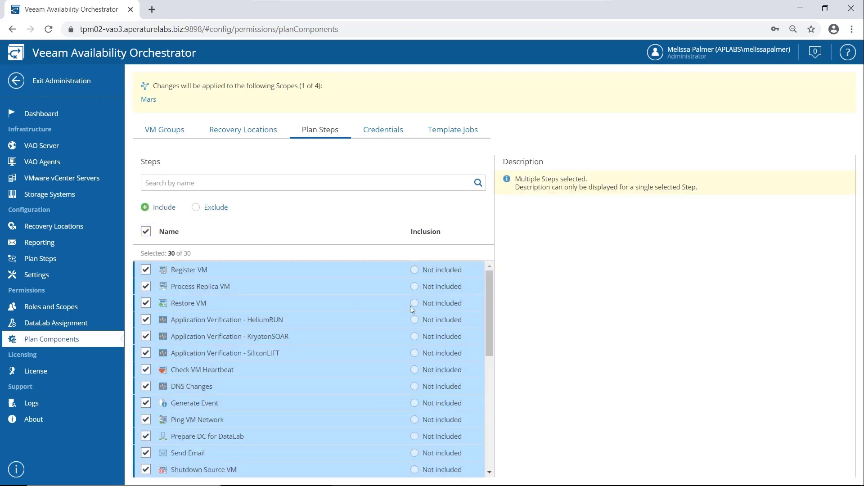
{"action": "left_click", "coordinate": [148, 234]}
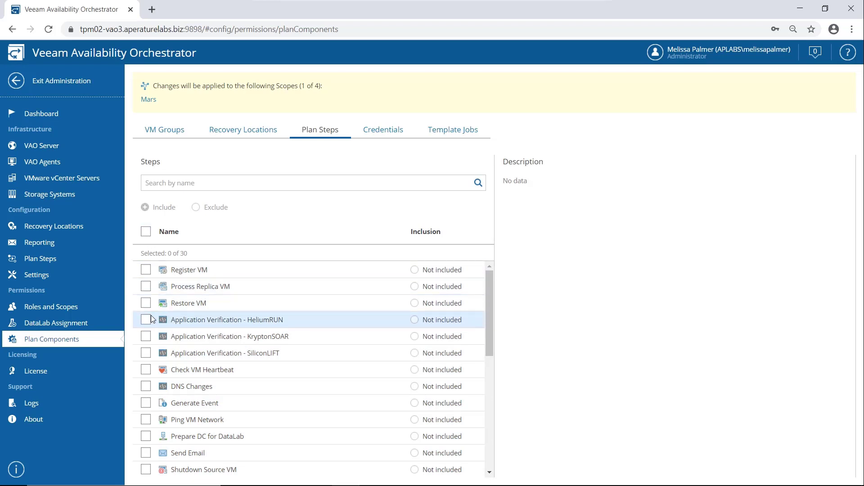
{"action": "left_click", "coordinate": [145, 270]}
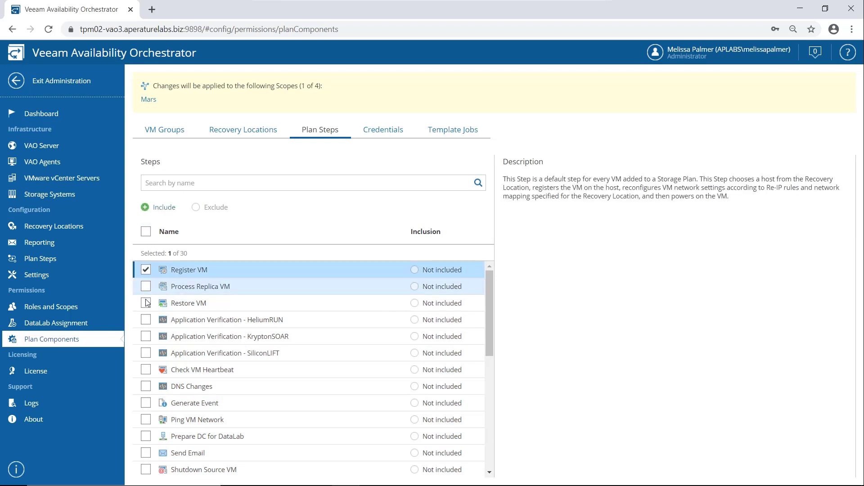
{"action": "left_click", "coordinate": [145, 287]}
{"action": "left_click", "coordinate": [146, 303]}
{"action": "left_click", "coordinate": [146, 320]}
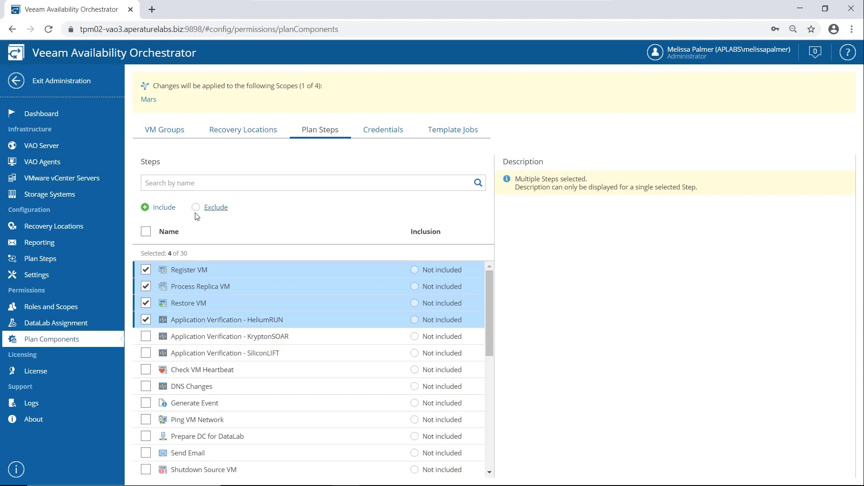
{"action": "left_click", "coordinate": [156, 208]}
Include Verify SQL Database, Verify SQL Port, Verify Web Server Port and Verify Web Site (IIS).
{"action": "left_click_drag", "start_coordinate": [490, 284], "coordinate": [488, 420]}
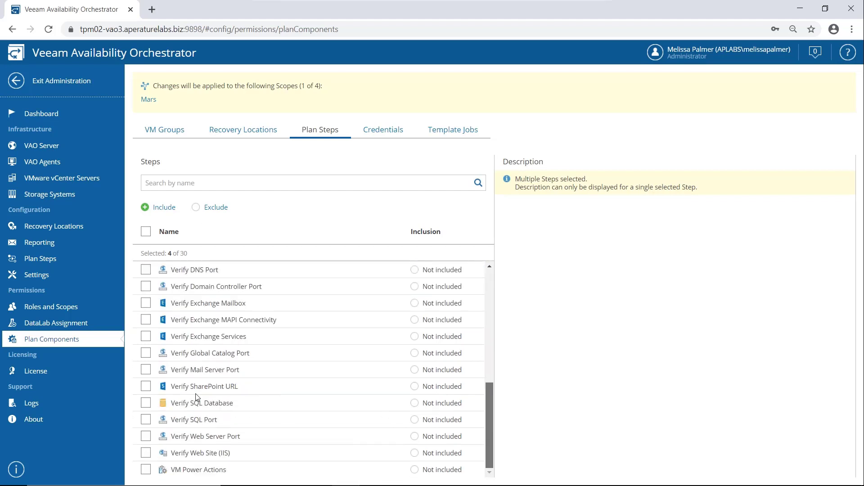
{"action": "left_click", "coordinate": [145, 403]}
{"action": "left_click", "coordinate": [148, 421]}
{"action": "left_click", "coordinate": [149, 437]}
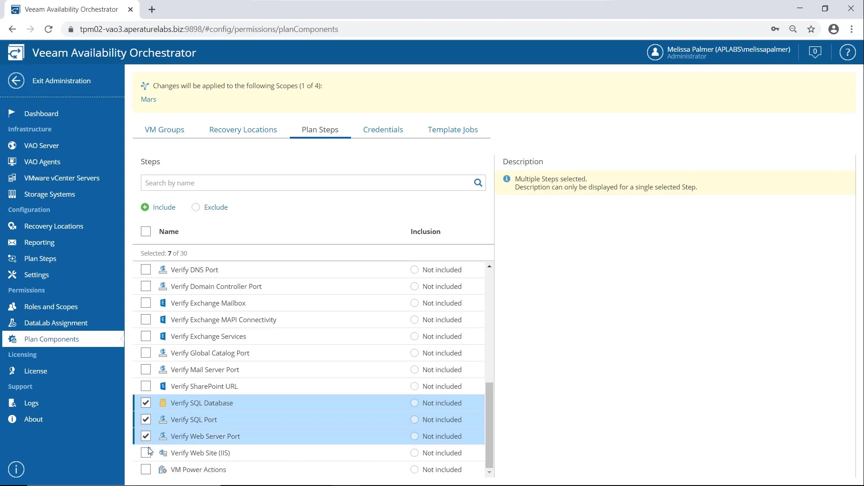
{"action": "left_click", "coordinate": [149, 454]}
{"action": "left_click", "coordinate": [169, 211]}
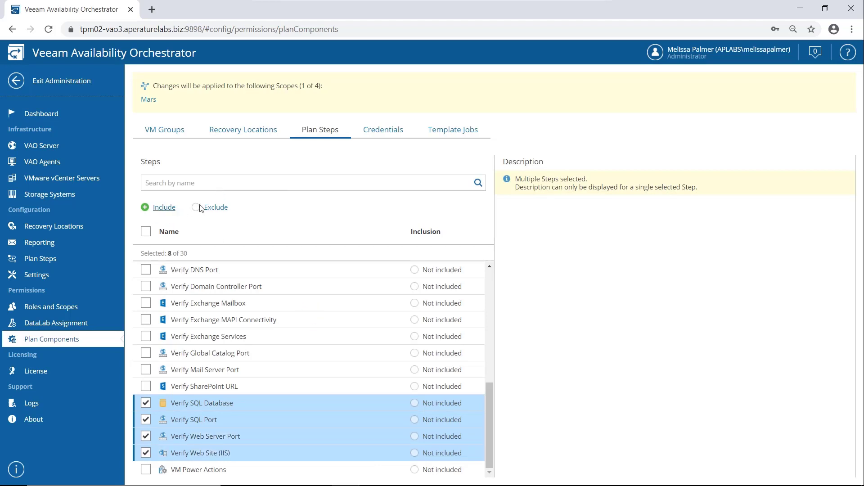
Show the Mars scope's Credentials tab, listing eight credentials all Not included.
{"action": "left_click", "coordinate": [388, 124]}
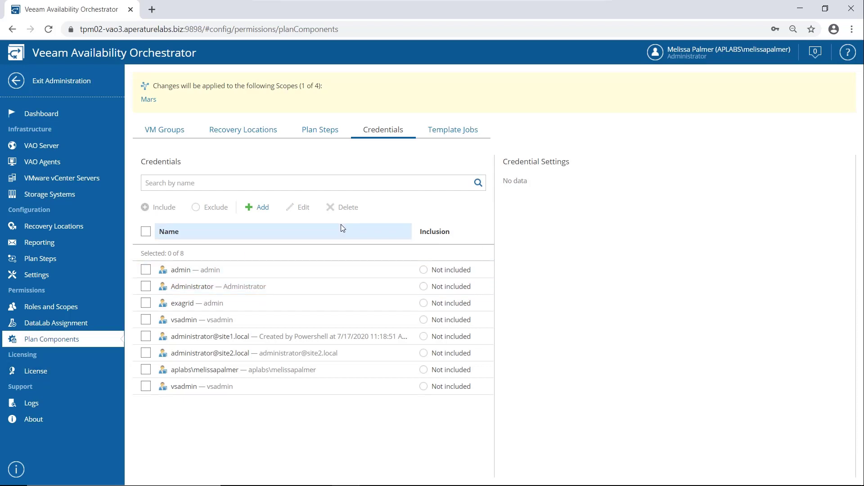
Show the Mars scope's Template Jobs tab, which has no template jobs.
{"action": "left_click", "coordinate": [469, 136]}
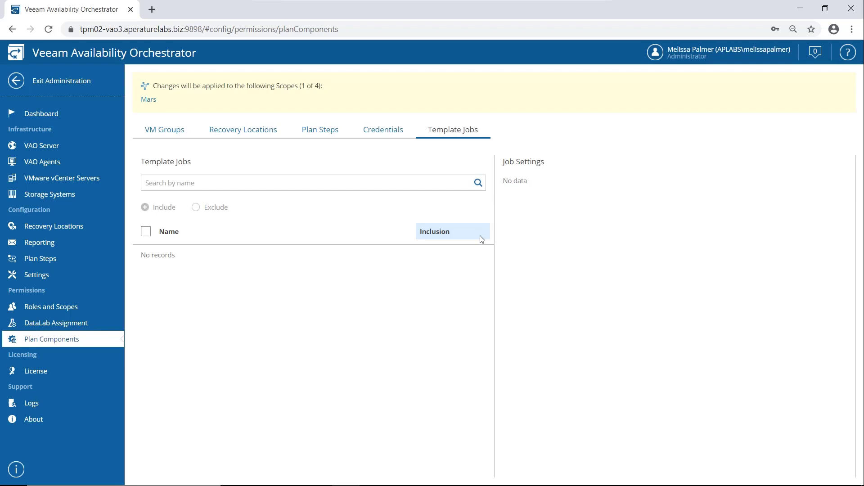
Review the License and Logs pages, then view About listing VAO 3.0.0.1770, B&R 10.0.0.4461 and Veeam ONE 10.0.0.750.
{"action": "left_click", "coordinate": [37, 371]}
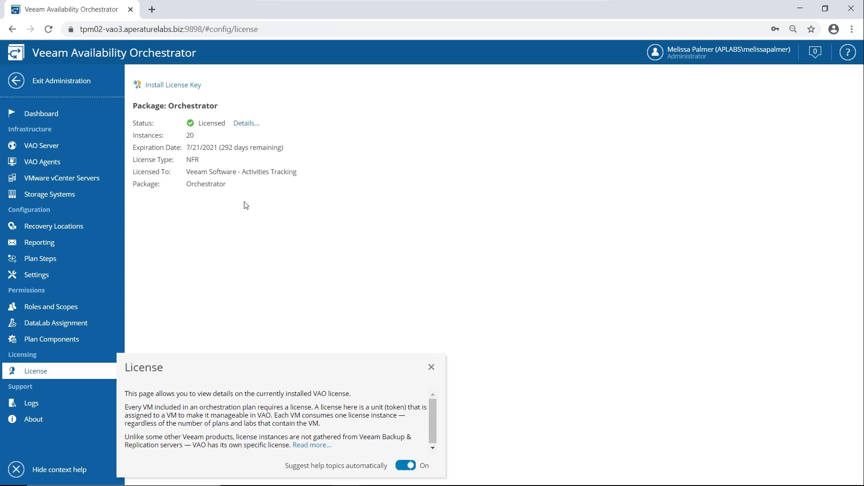
{"action": "left_click", "coordinate": [432, 367]}
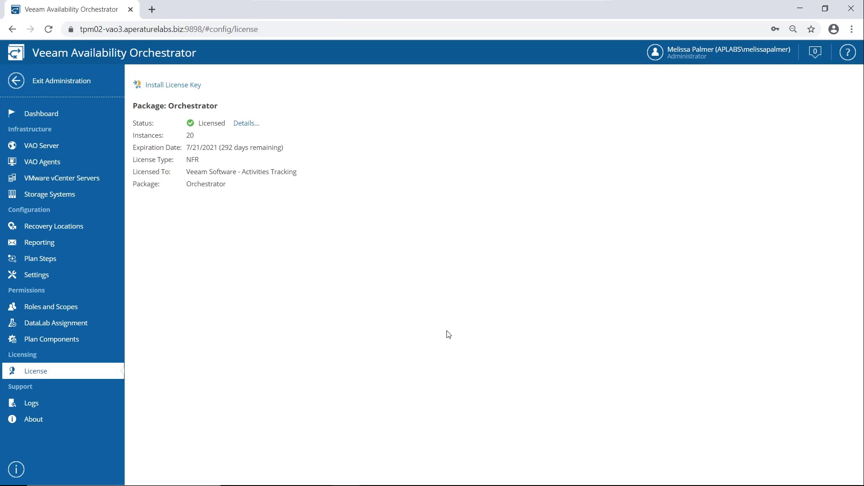
{"action": "left_click", "coordinate": [36, 405]}
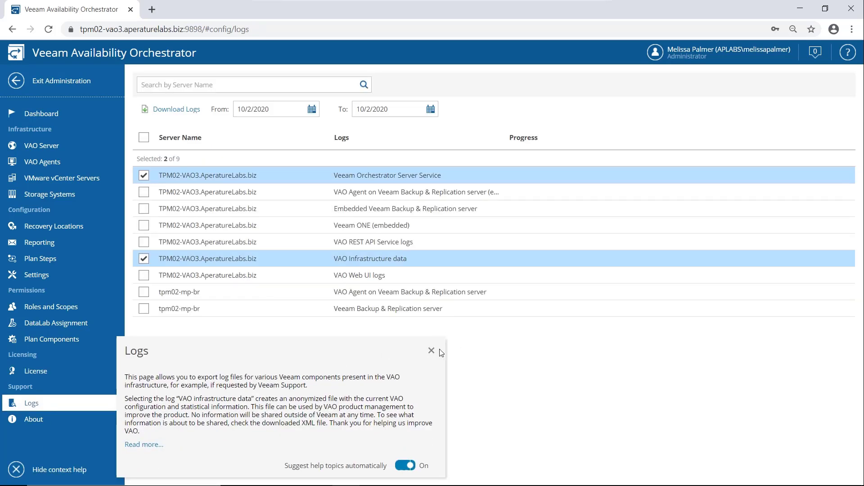
{"action": "left_click", "coordinate": [432, 351]}
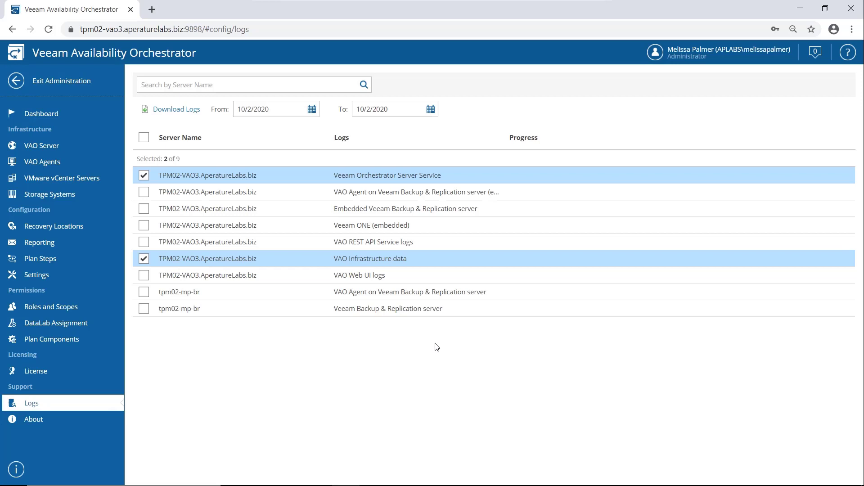
{"action": "left_click", "coordinate": [36, 419]}
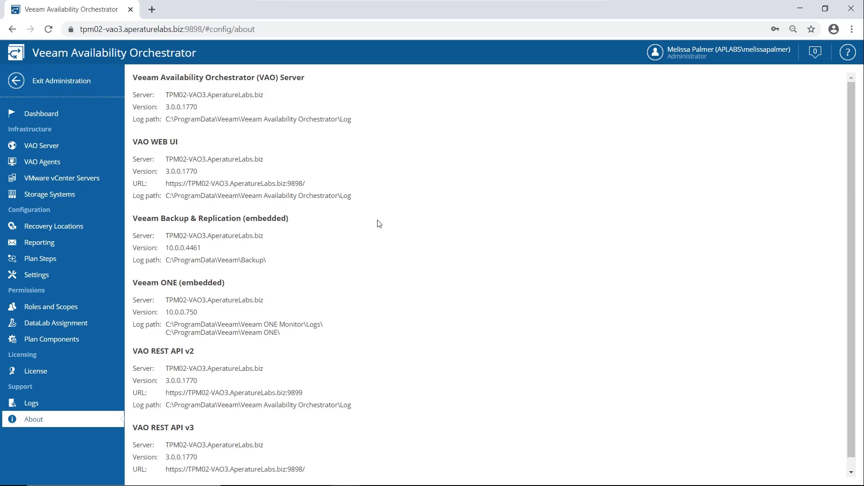
Browse VAO Agents, vCenter Servers and Storage Systems, ending on Recovery Locations showing the Site 1 Recovery group.
{"action": "left_click", "coordinate": [77, 167]}
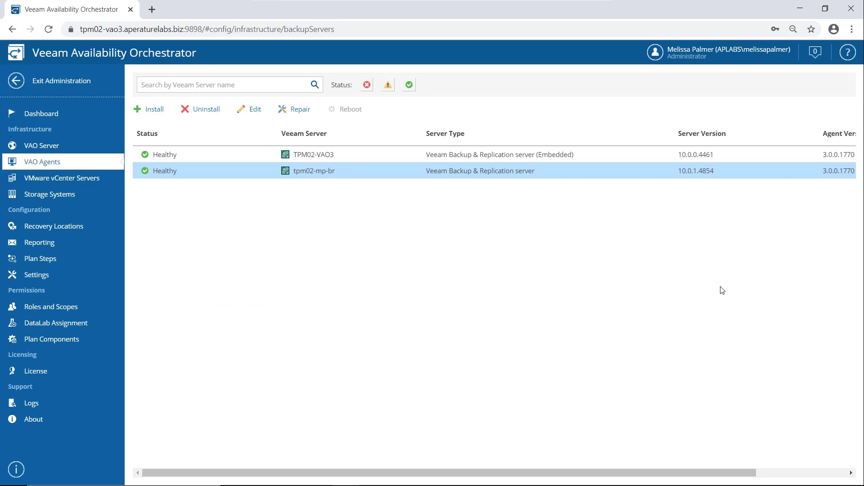
{"action": "left_click", "coordinate": [74, 173]}
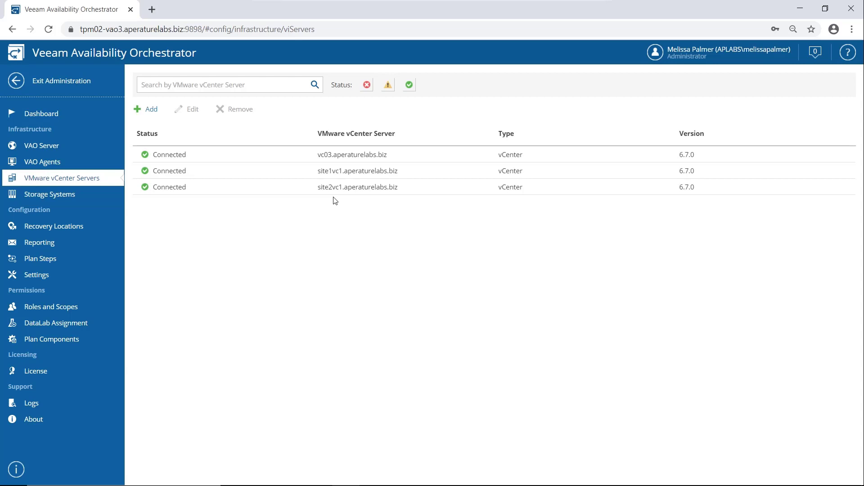
{"action": "left_click", "coordinate": [69, 198]}
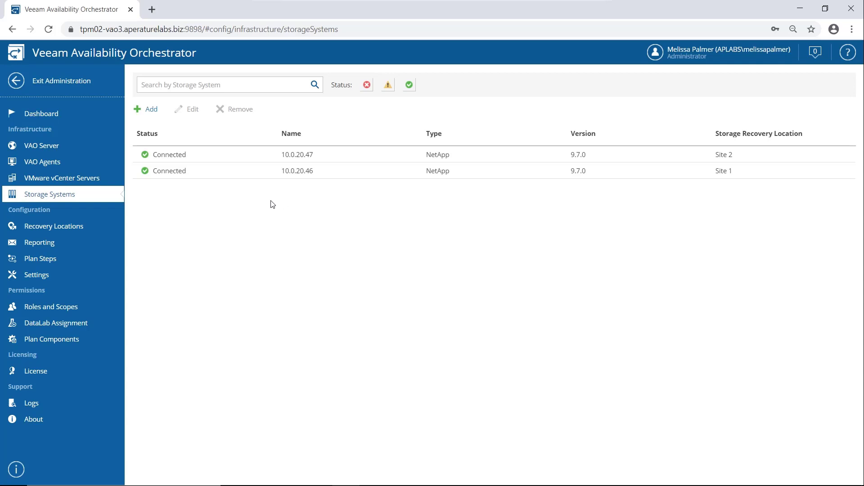
{"action": "left_click", "coordinate": [53, 226]}
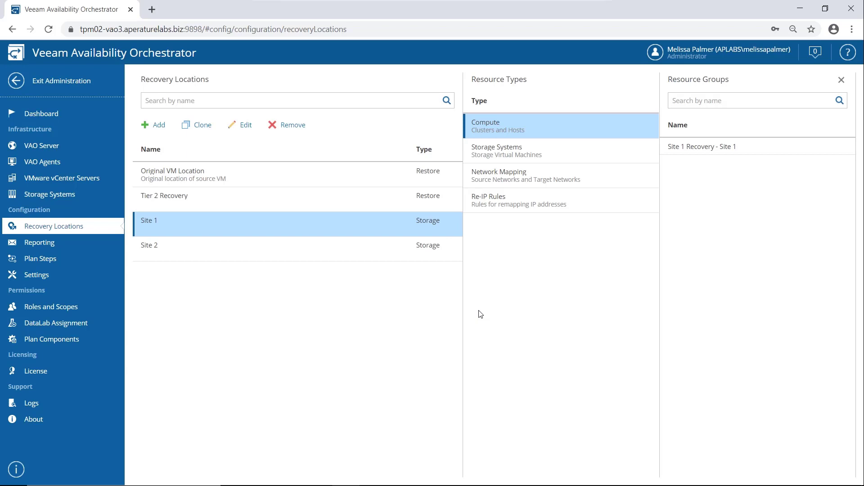
{"action": "left_click", "coordinate": [77, 325]}
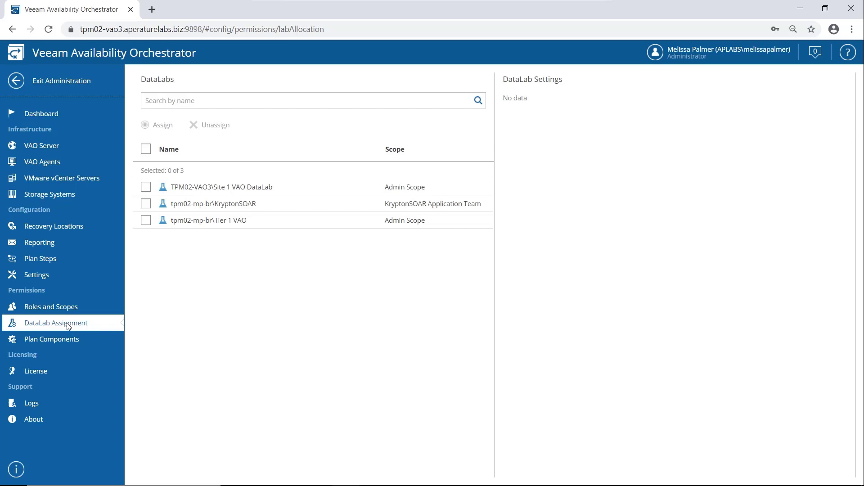
{"action": "left_click", "coordinate": [80, 161]}
{"action": "left_click", "coordinate": [84, 178]}
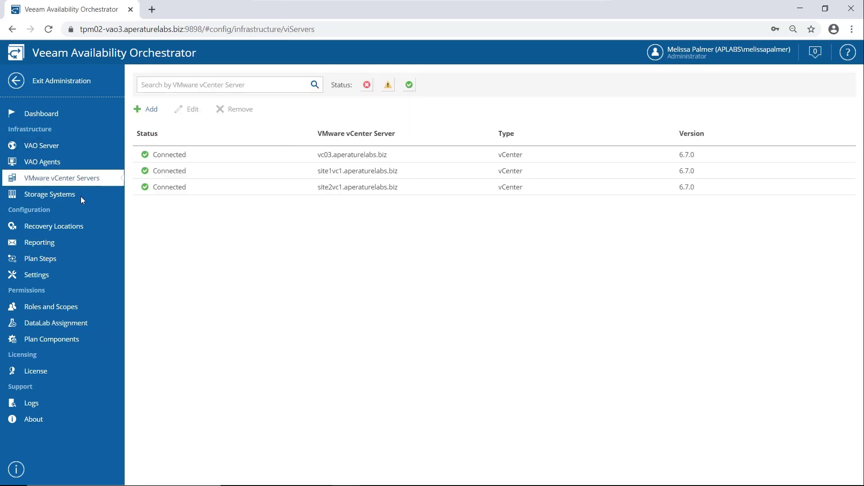
{"action": "left_click", "coordinate": [79, 196]}
{"action": "left_click", "coordinate": [74, 231]}
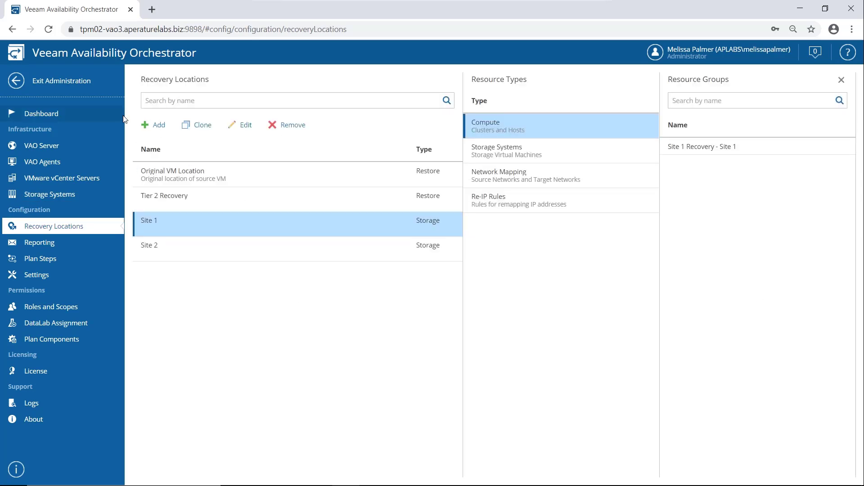
Exit Administration to the dashboard, where Plan Readiness Check shows 2 failed and 7 passed plans.
{"action": "left_click", "coordinate": [74, 84]}
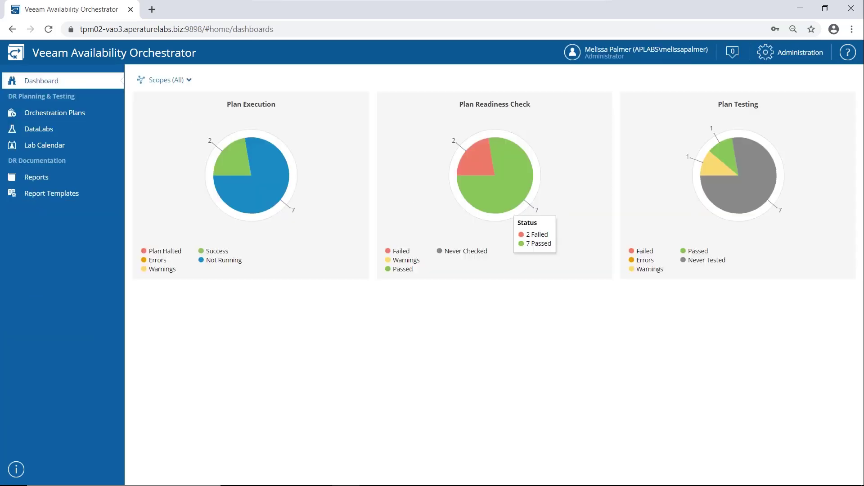